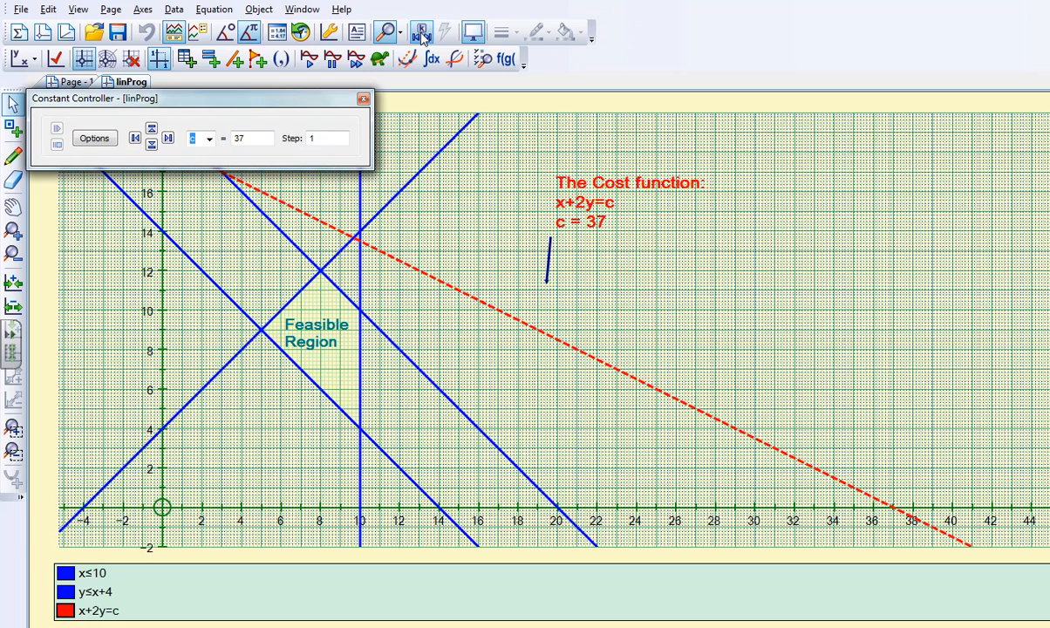
Move the Constant Controller clear of the graph's upper corner, then close it.
left_click_drag(248, 101, 292, 105)
left_click_drag(392, 96, 697, 87)
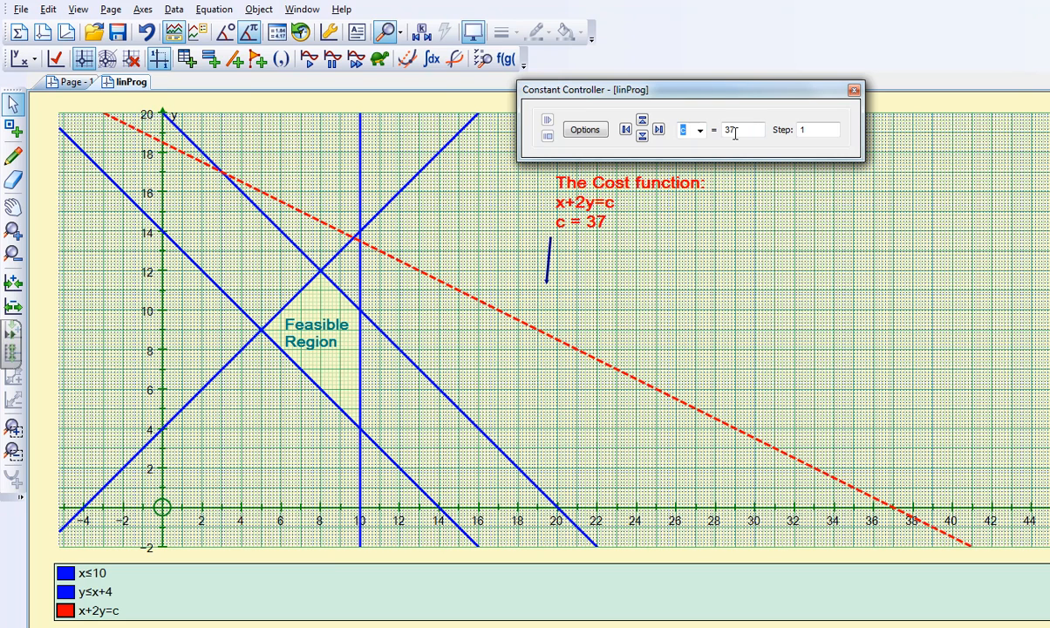
left_click(854, 92)
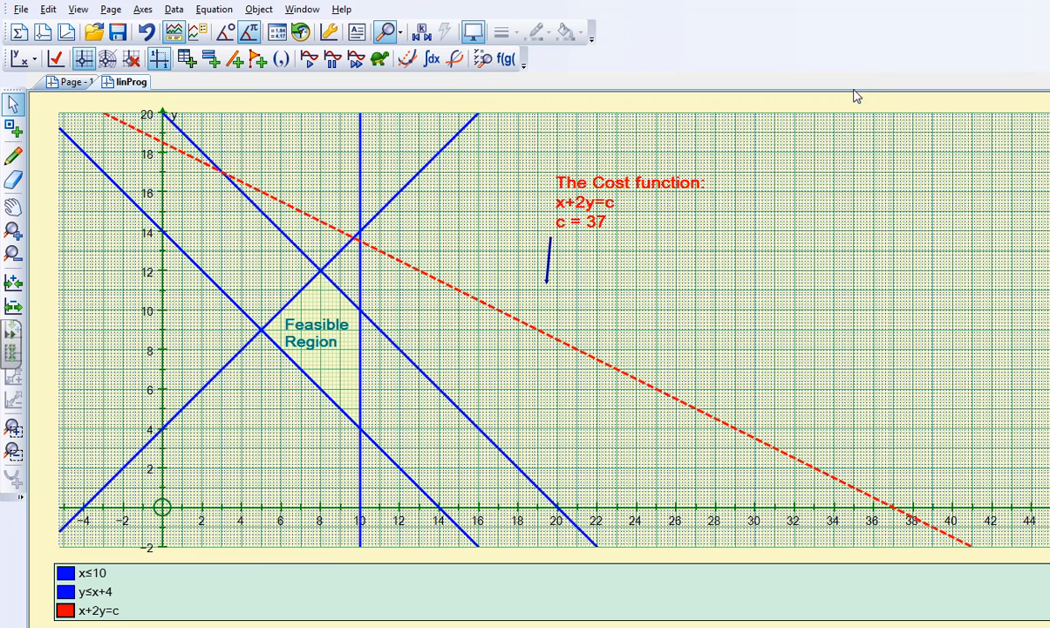
Save the graph as linProg in the Autograph tests folder, replacing the existing file.
left_click(27, 13)
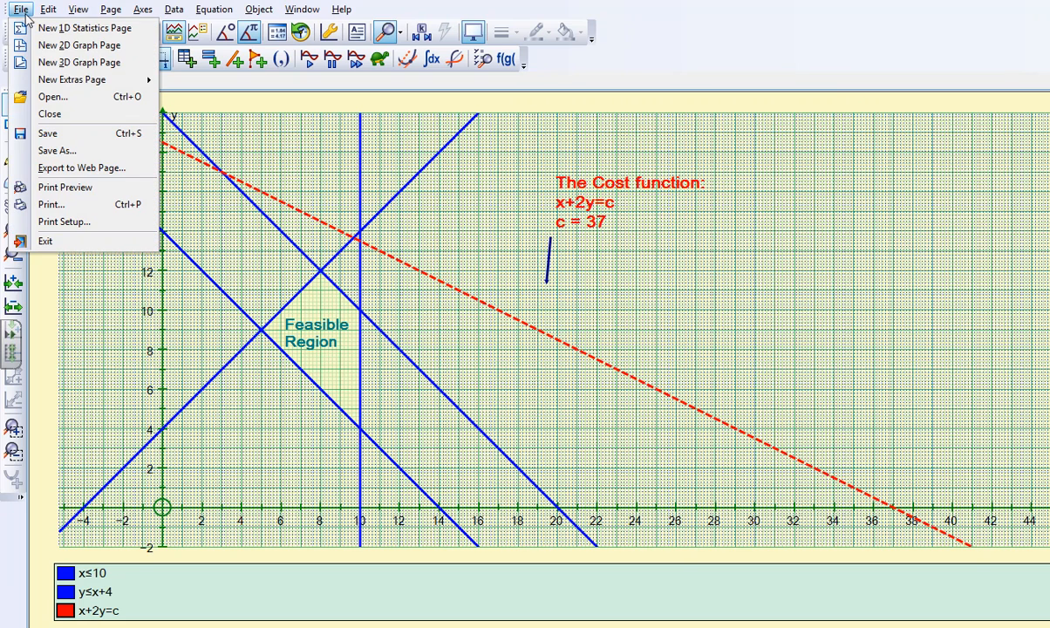
left_click(66, 154)
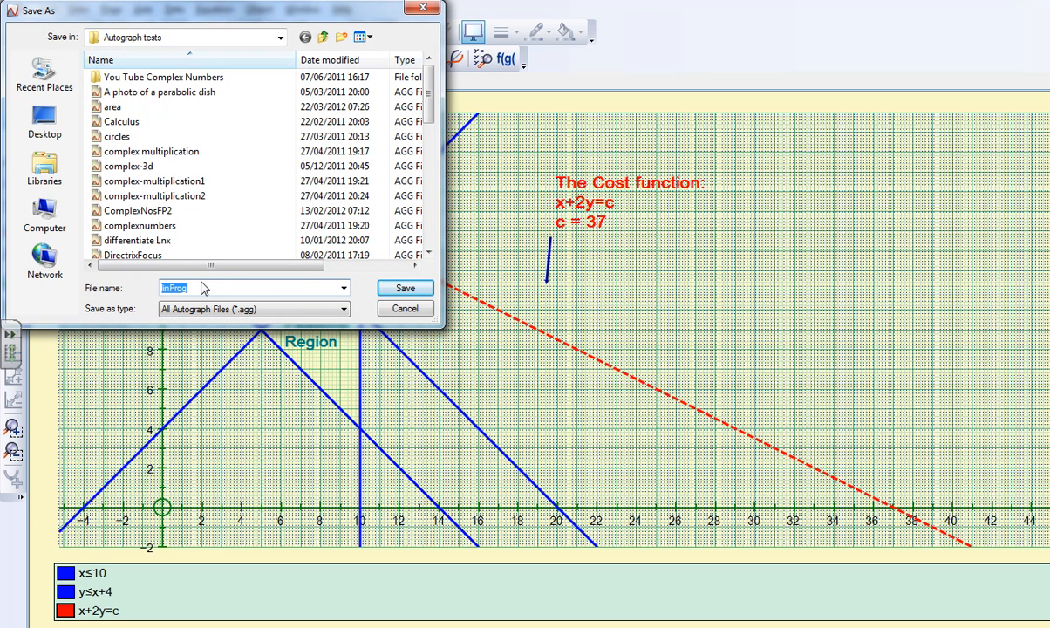
left_click(402, 285)
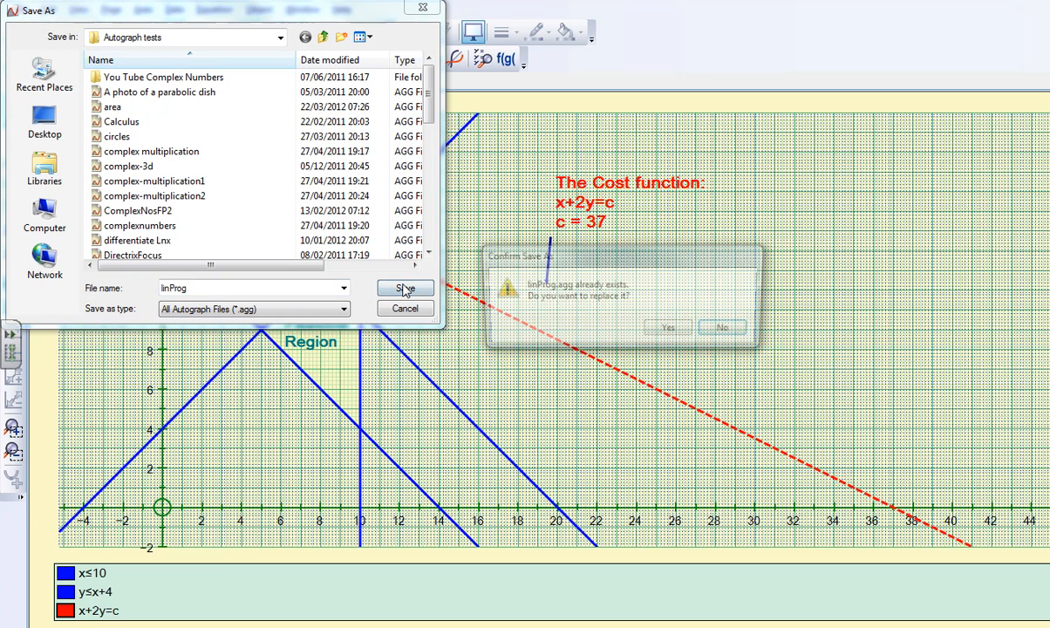
left_click(671, 332)
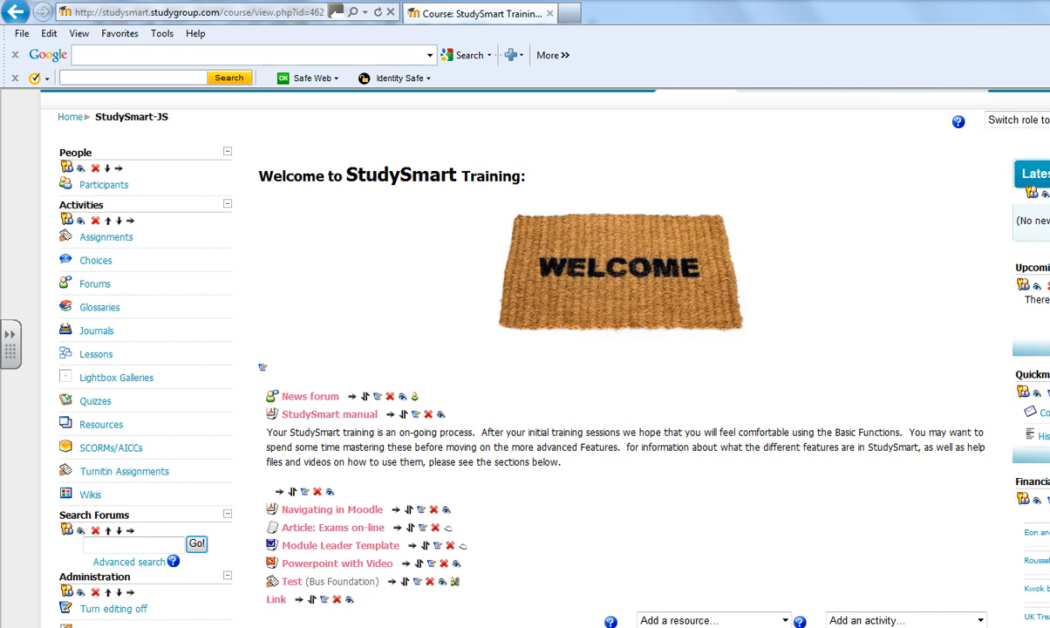
Open the Autograph folder in the StudySmart course's files.
scroll(263, 120, "down", 5)
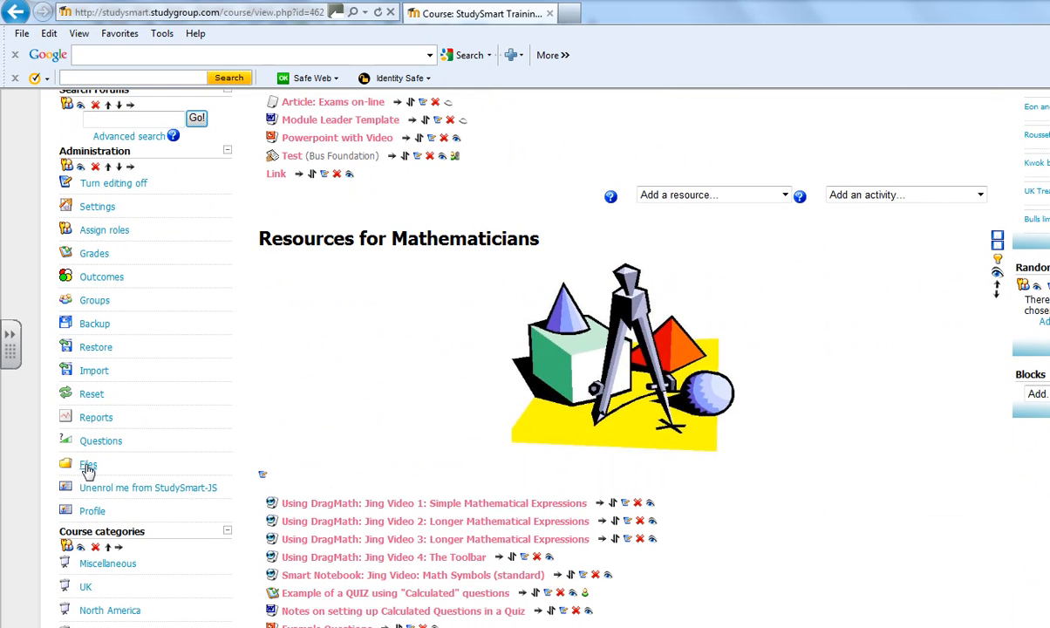
left_click(88, 467)
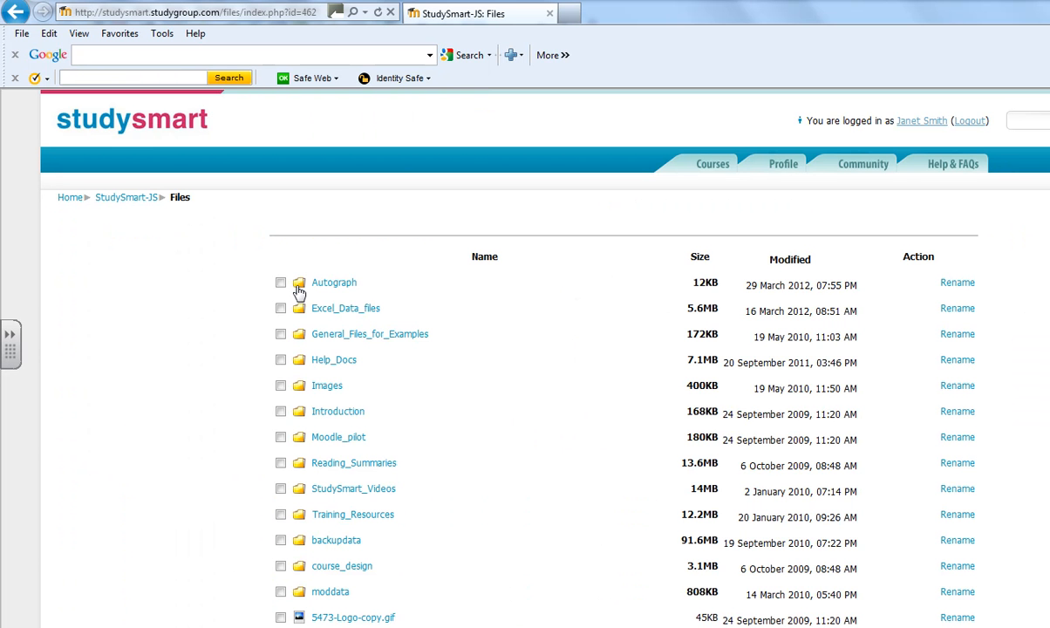
left_click(340, 288)
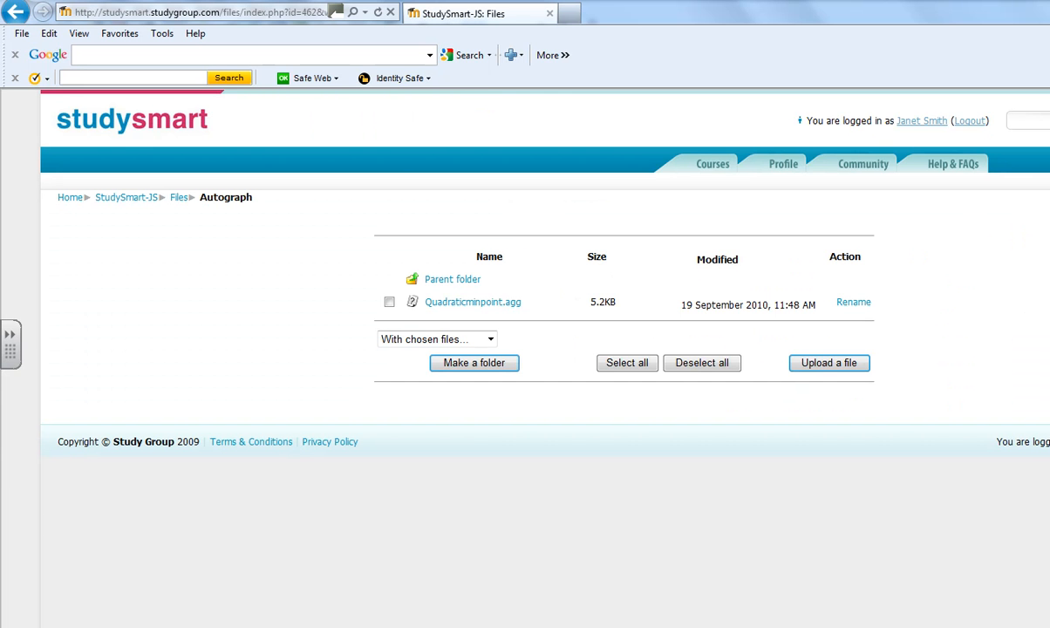
Upload the linProg AGG file from the Autograph tests folder in Documents to the course's Autograph folder.
left_click(820, 366)
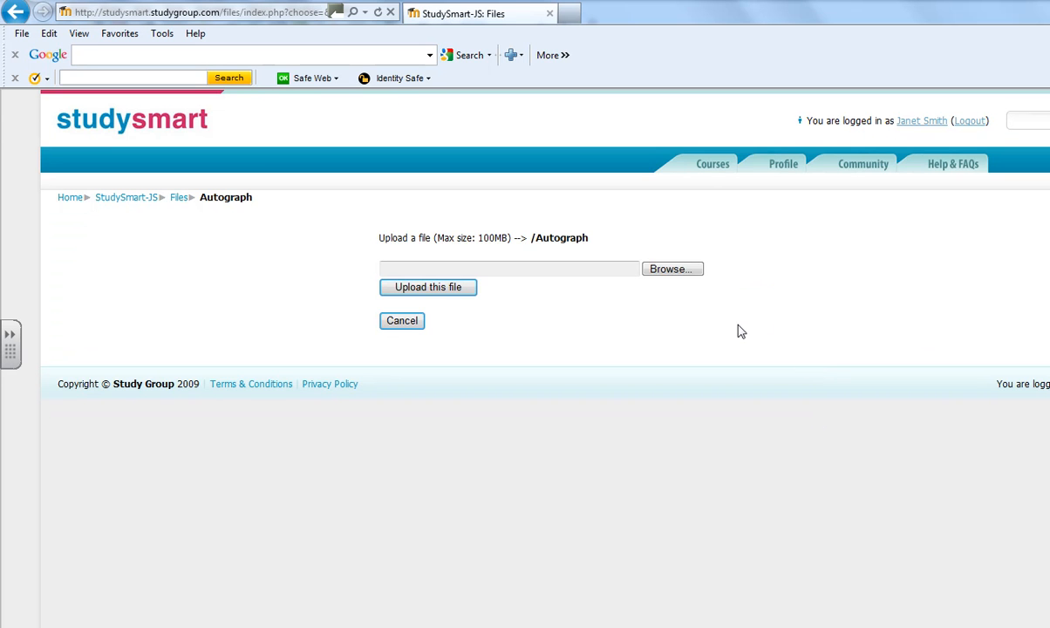
left_click(673, 274)
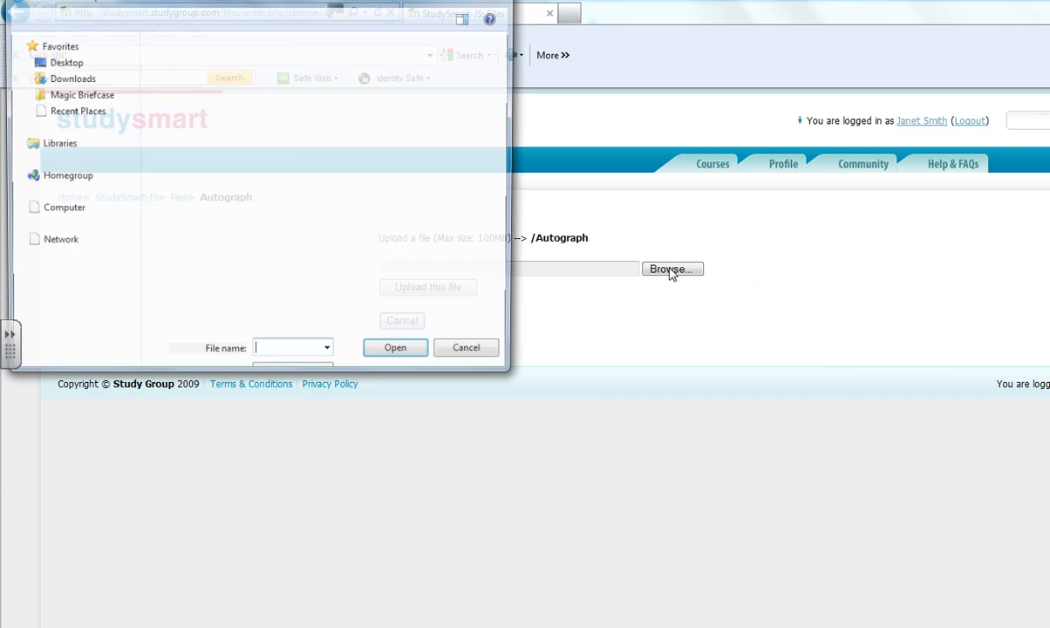
left_click(69, 188)
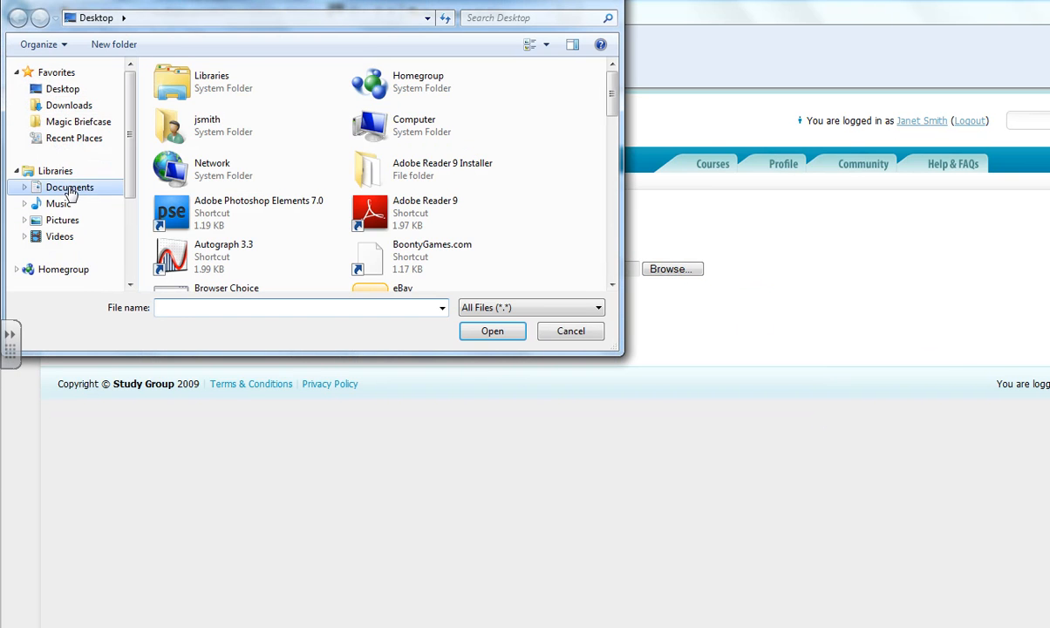
double_click(199, 200)
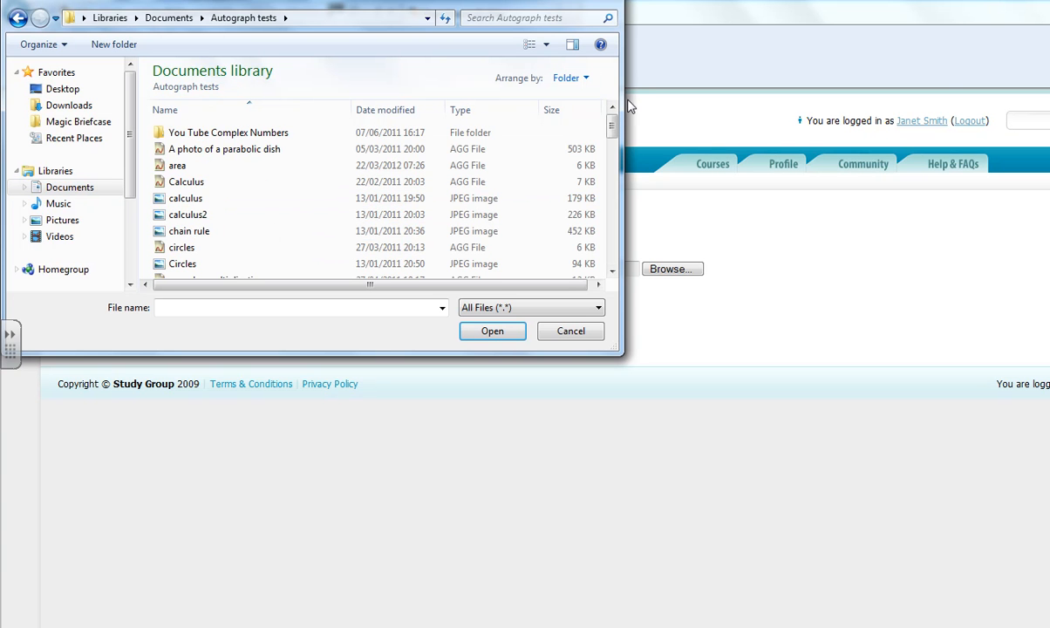
left_click_drag(612, 131, 611, 201)
left_click(185, 210)
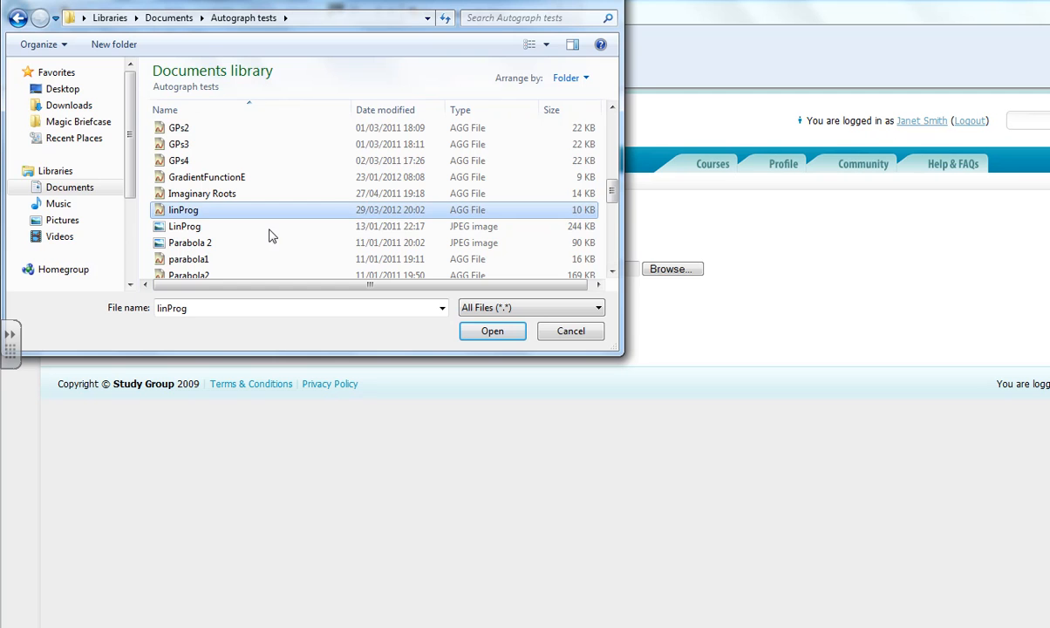
left_click(502, 337)
left_click(432, 290)
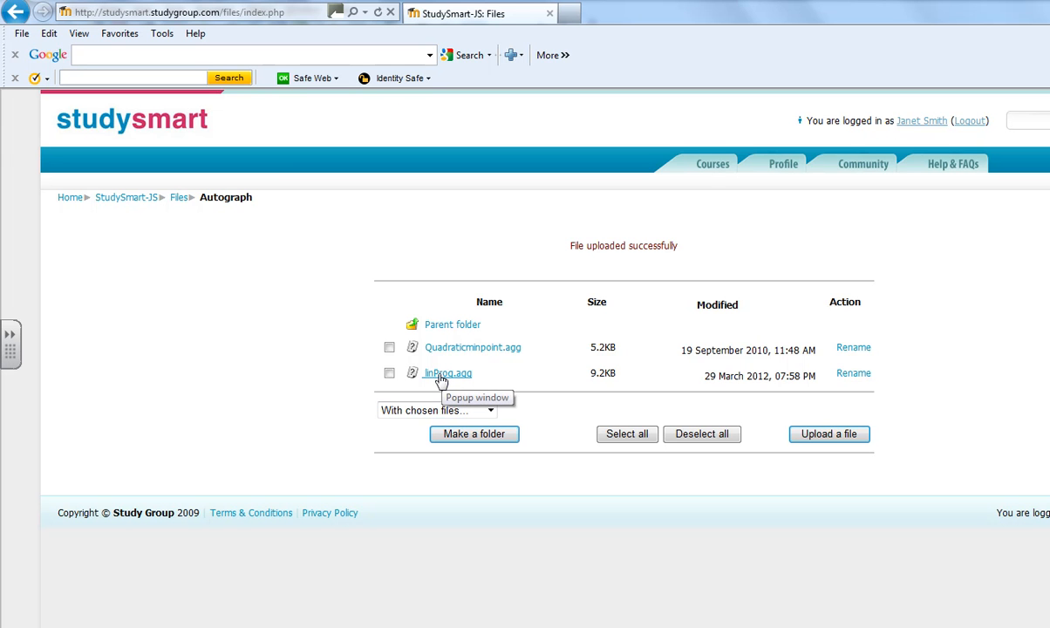
Copy the link address of linProg.agg and paste it below the instructions in the Notepad note, then minimize Notepad.
right_click(443, 377)
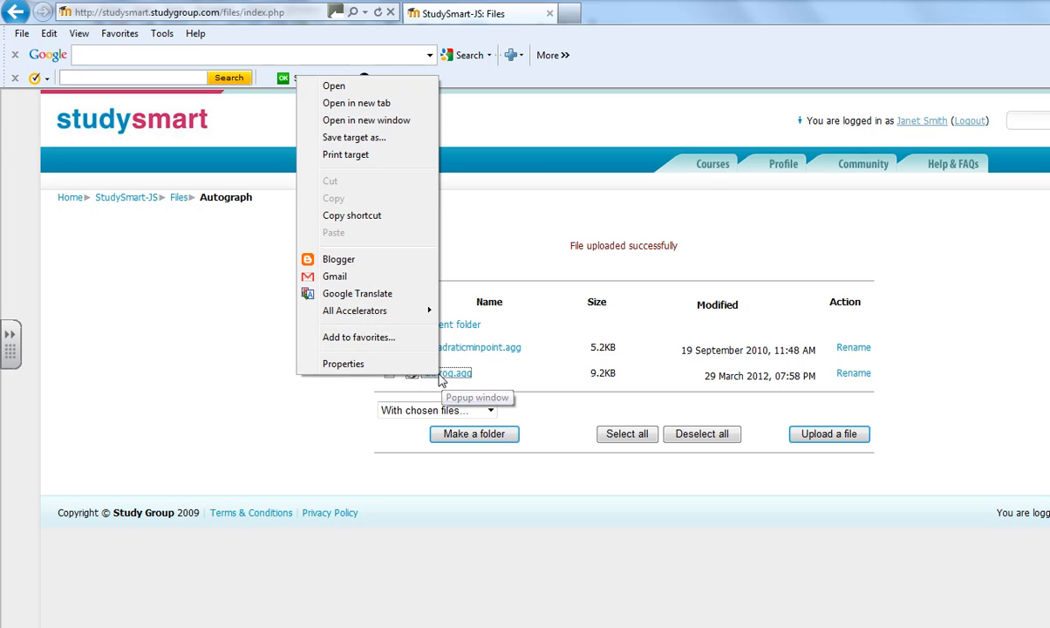
left_click(366, 216)
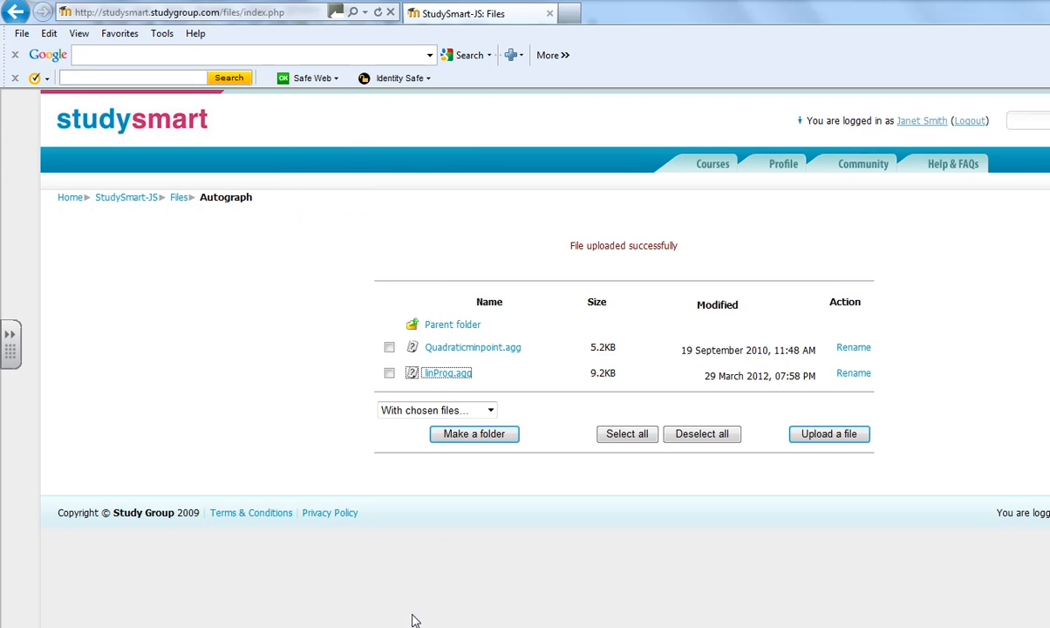
key("alt+Tab")
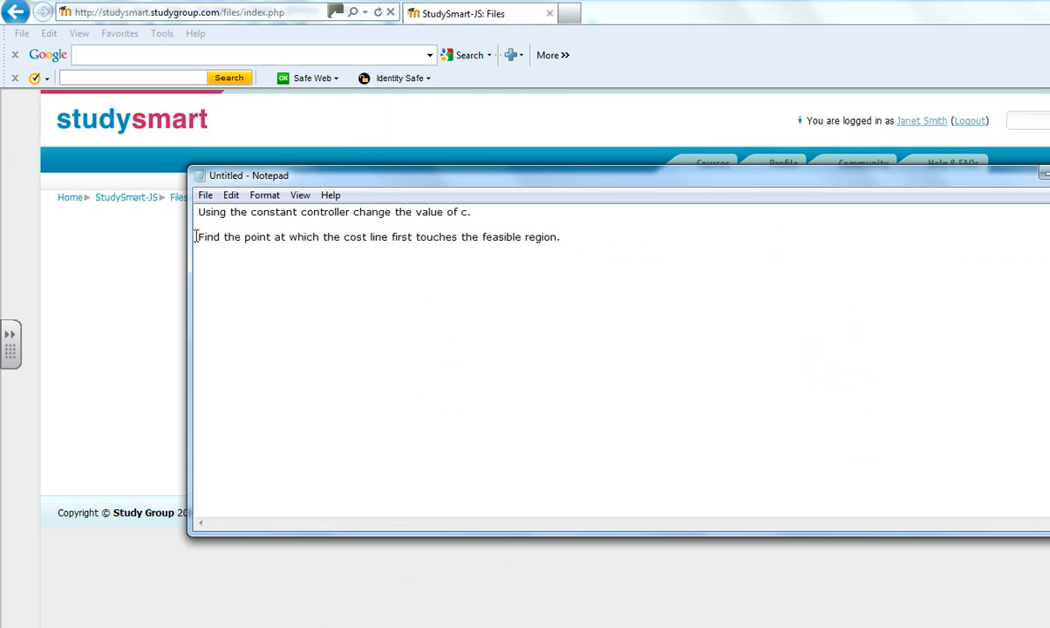
key("Return")
right_click(229, 275)
left_click(124, 339)
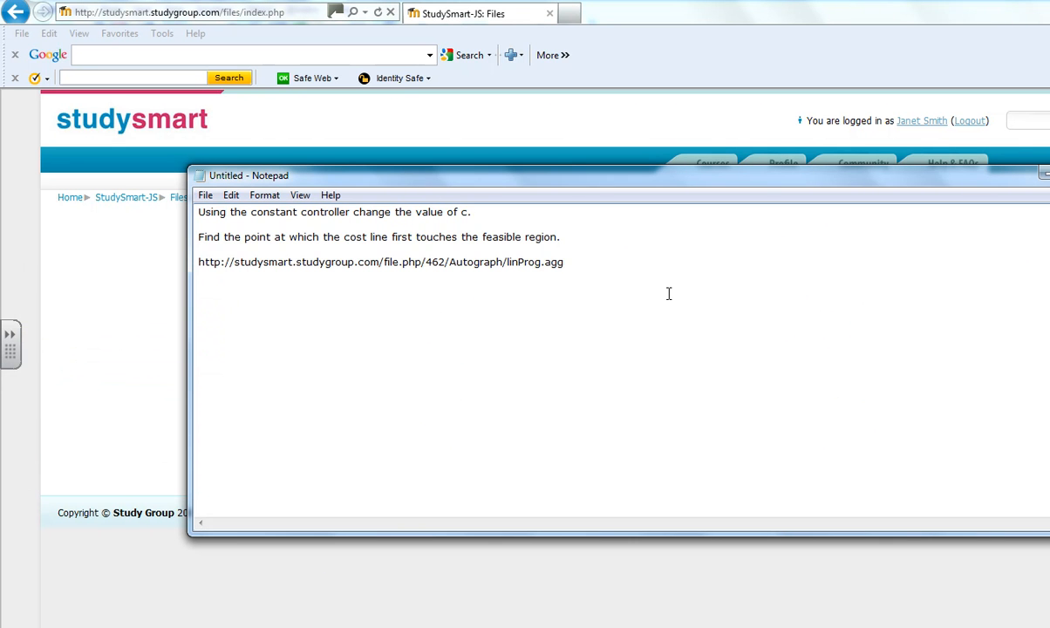
left_click(1044, 177)
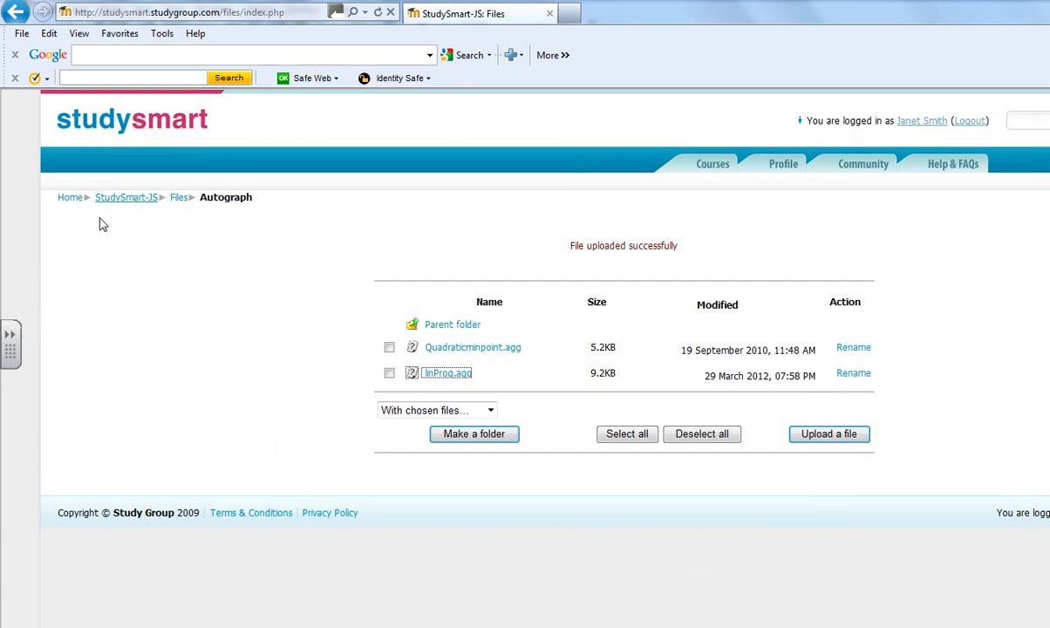
Return to the StudySmart-JS course page and add a composed web page resource to the welcome section.
left_click(133, 203)
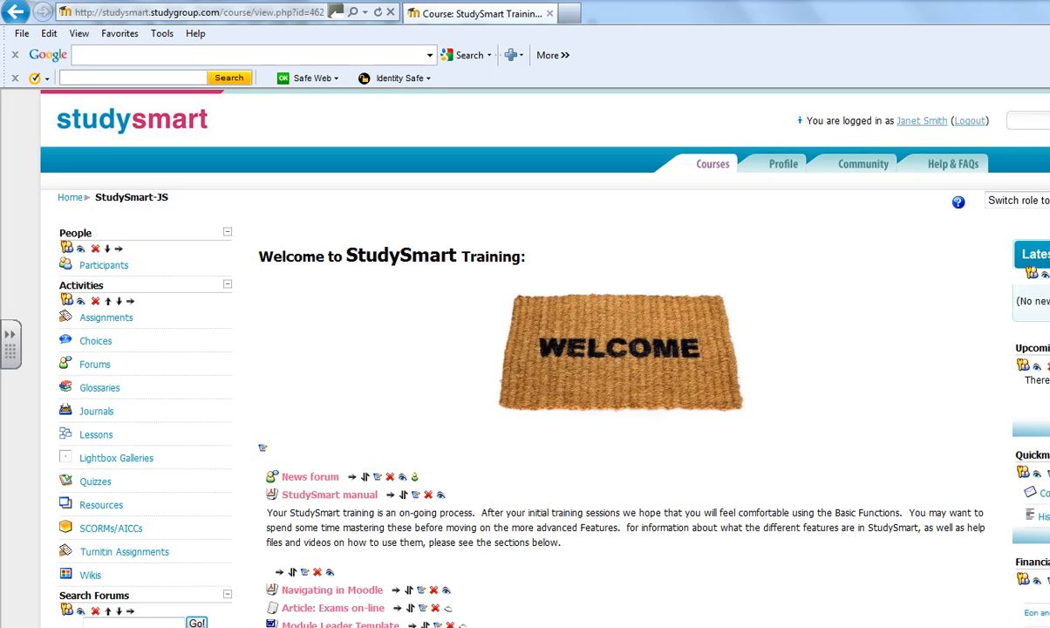
scroll(663, 375, "down", 4)
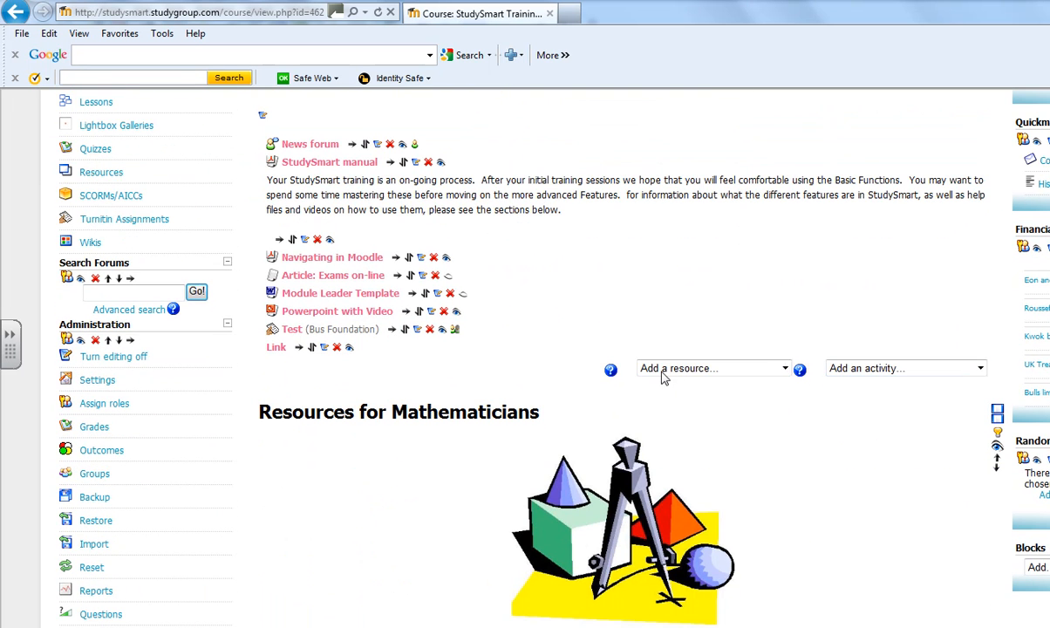
left_click(773, 373)
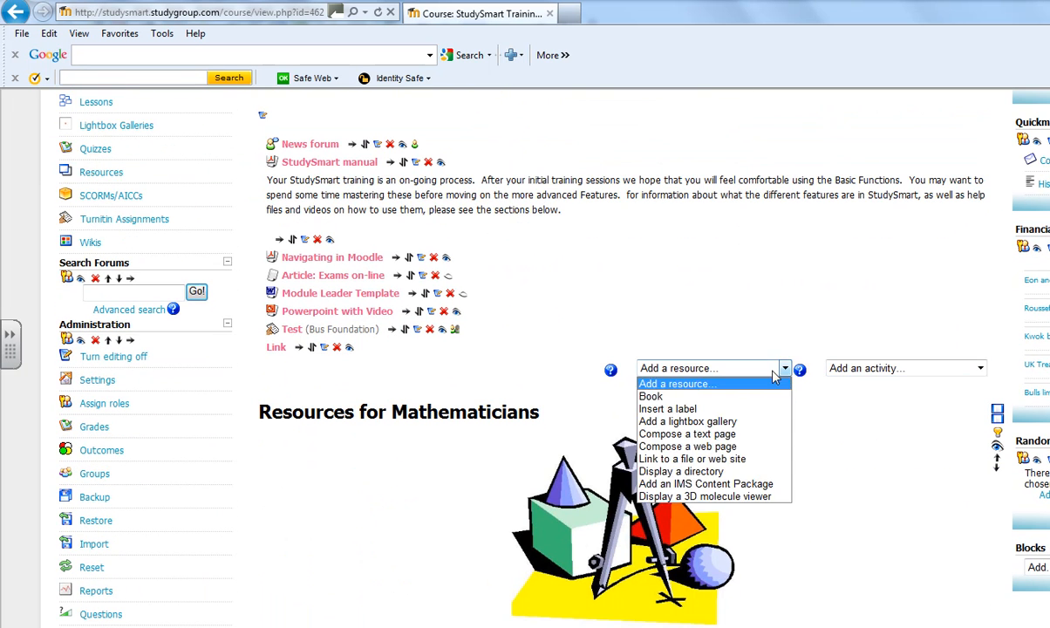
left_click(711, 446)
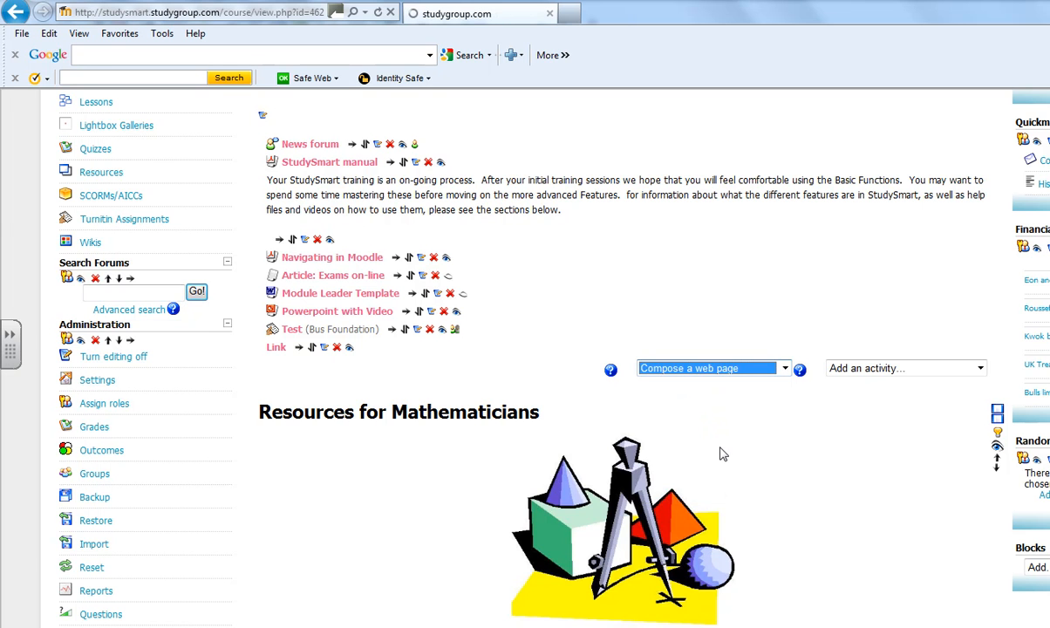
Name the new resource "Autograph investigation".
left_click(493, 310)
left_click(484, 336)
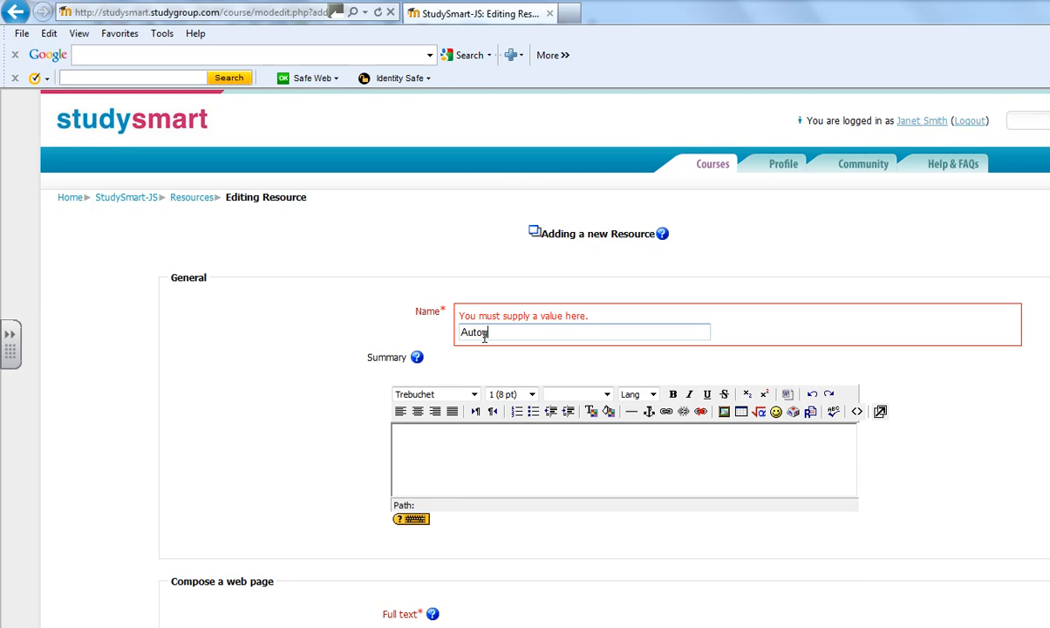
type("Autograph investigation")
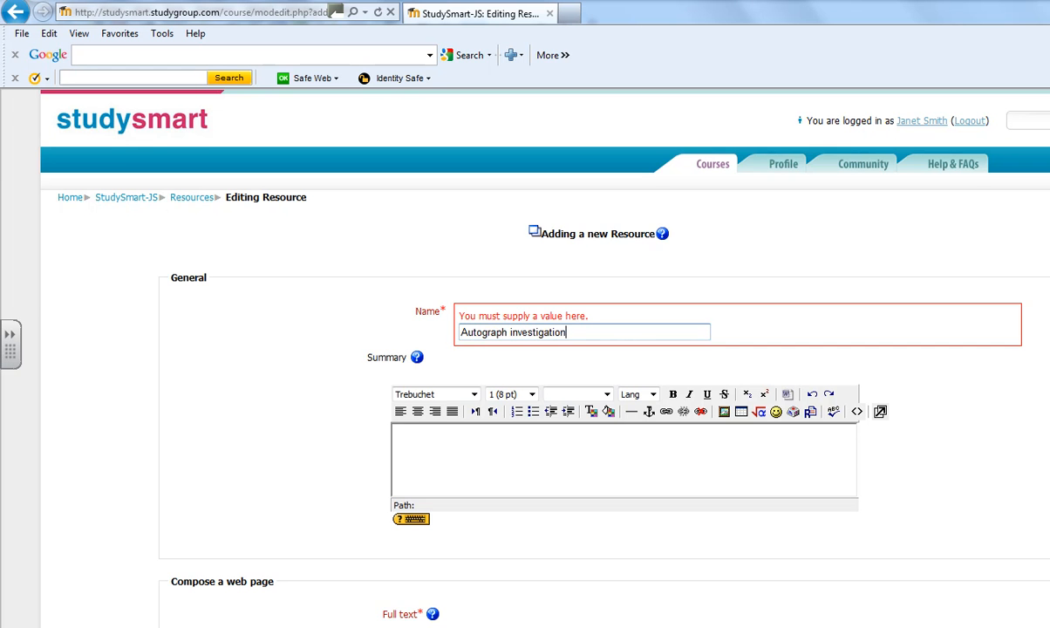
Copy the two instruction sentences about the value of c and the feasible region from Notepad into the web page's full text.
scroll(525, 358, "down", 3)
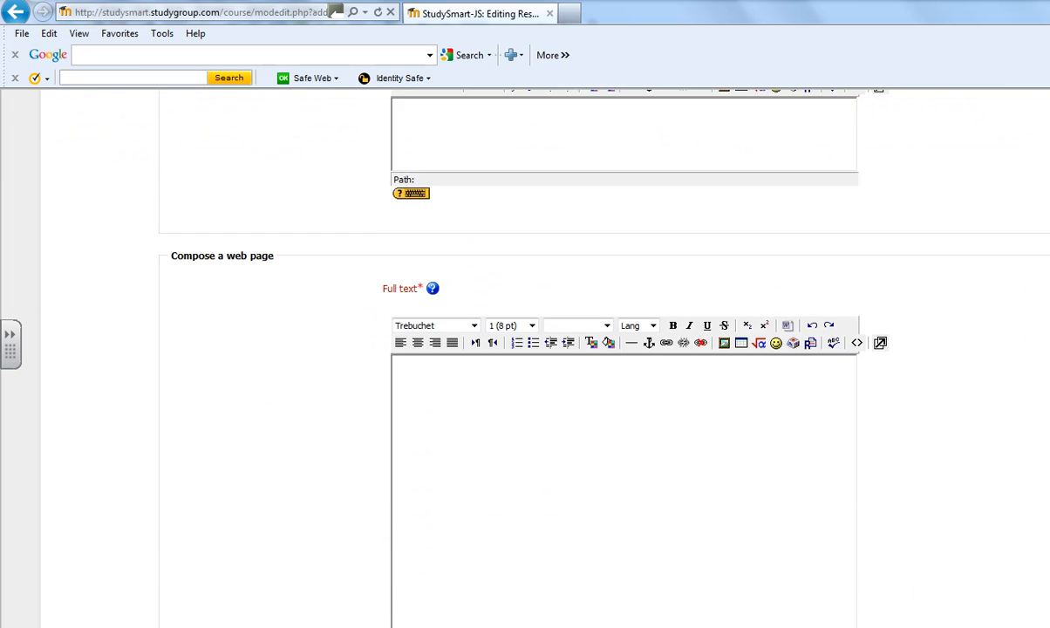
scroll(811, 445, "down", 1)
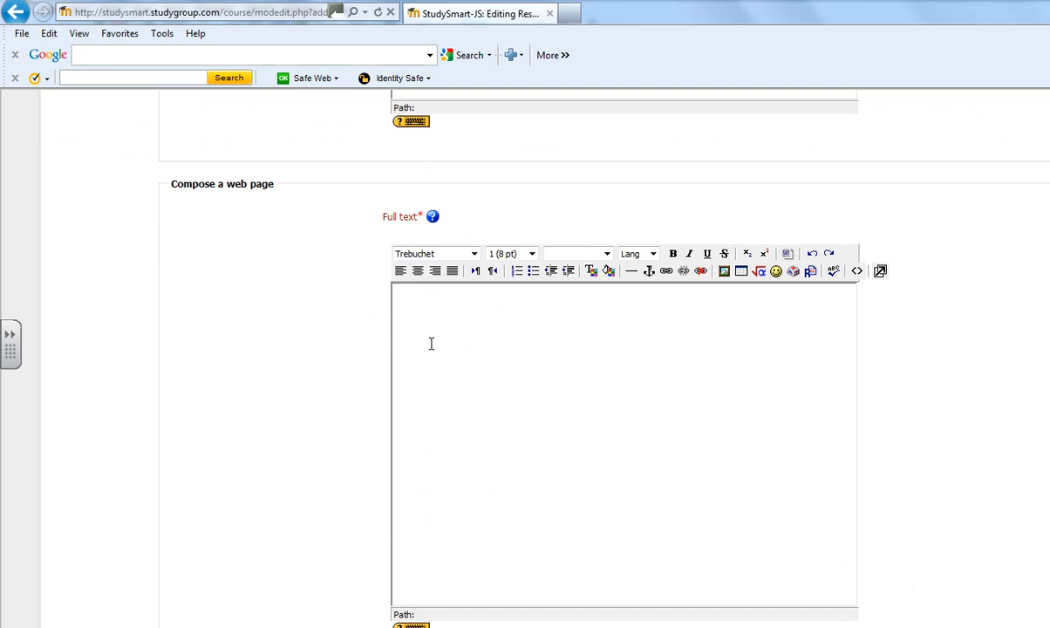
left_click(434, 315)
key("alt+Tab")
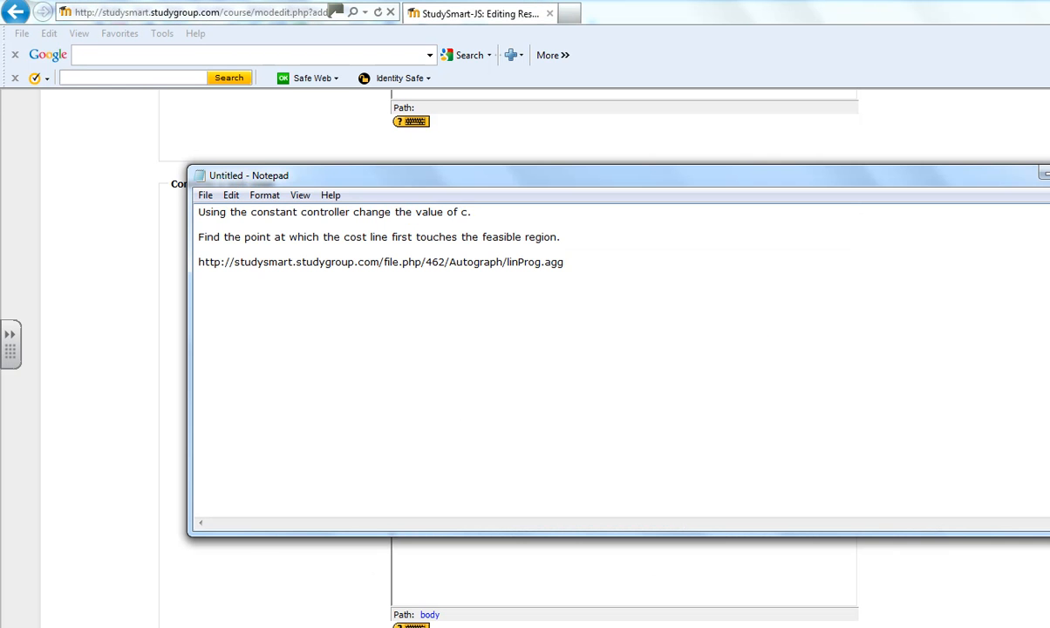
left_click_drag(200, 212, 563, 243)
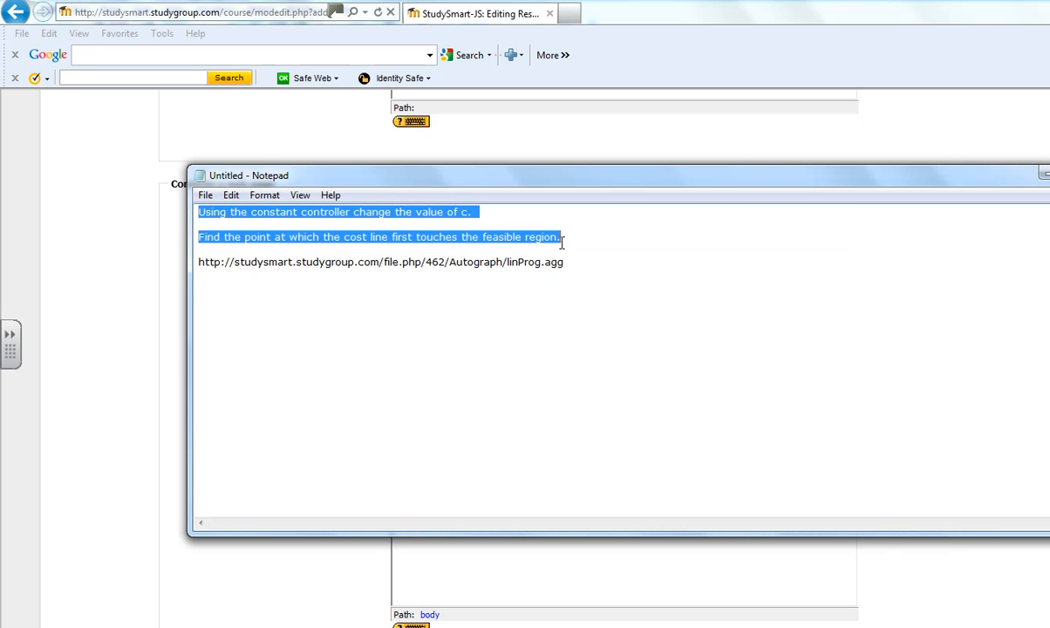
right_click(403, 202)
left_click(249, 252)
left_click(1043, 173)
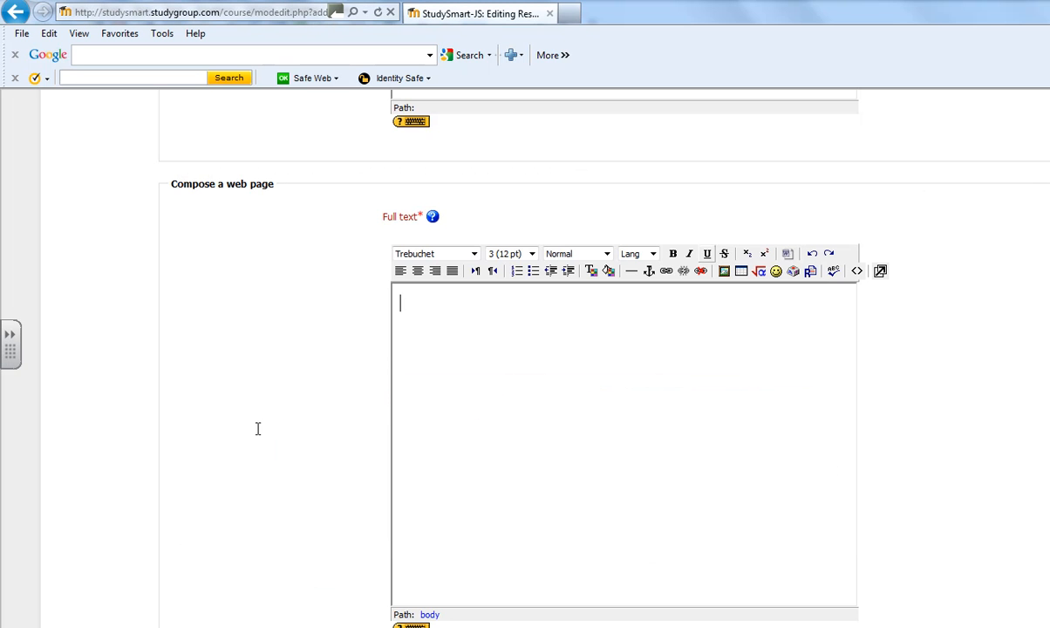
right_click(477, 312)
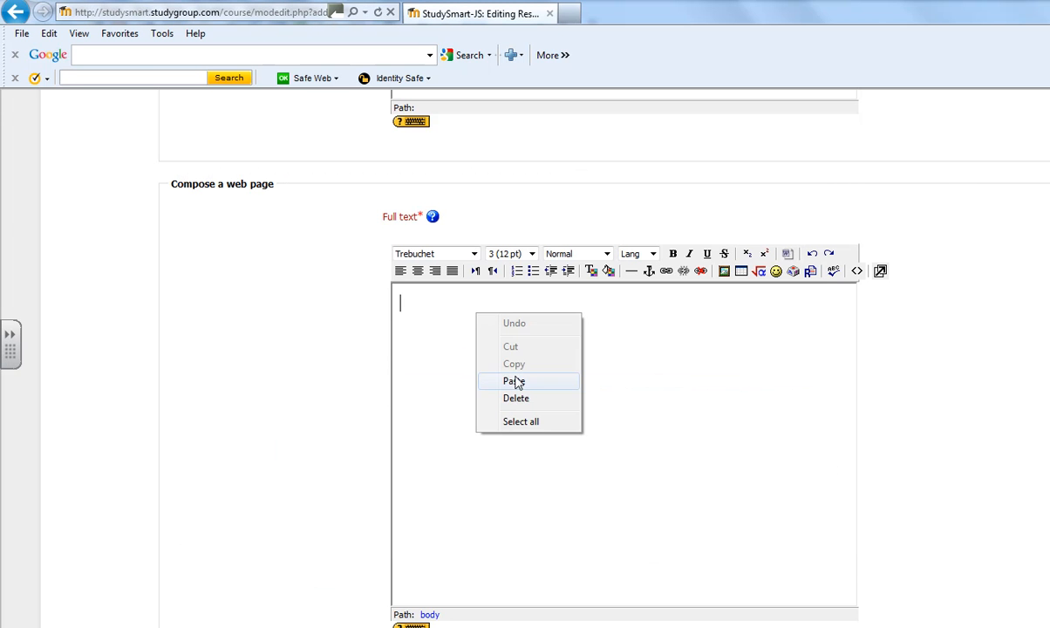
left_click(515, 378)
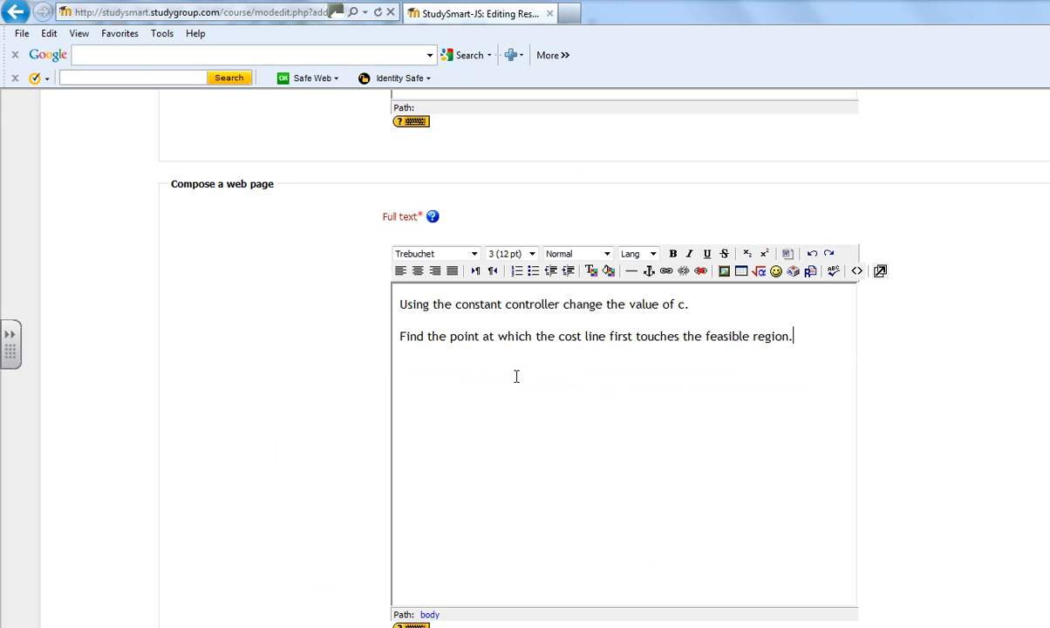
Switch the web page's full text to its HTML source and place the cursor after the last paragraph.
left_click(857, 272)
left_click(468, 333)
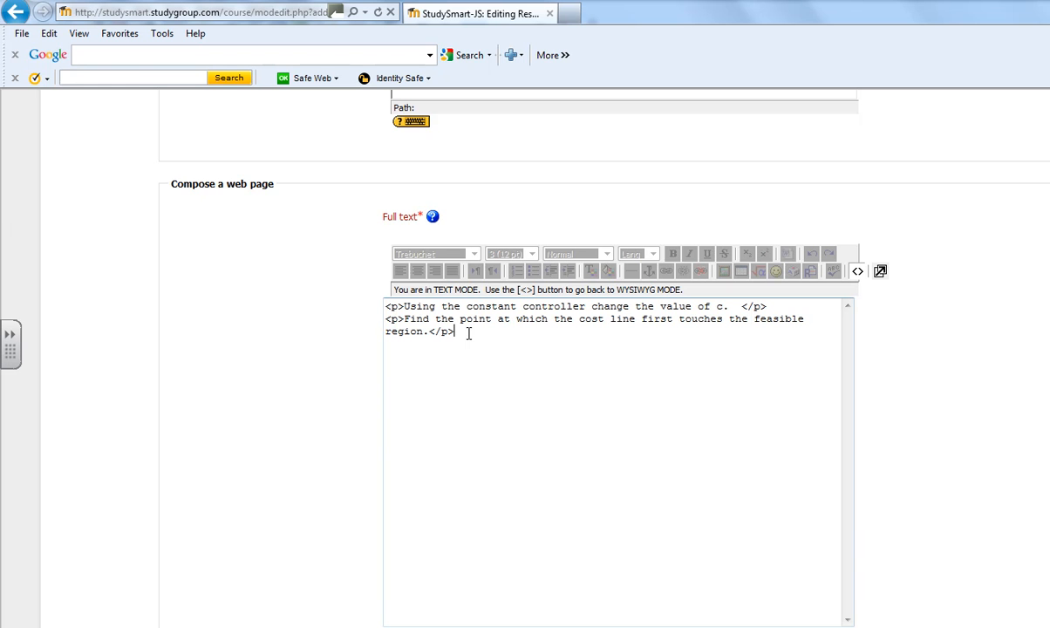
Switch to Autograph and copy the complete player code for the linProg graph from the web page export options.
left_click(429, 627)
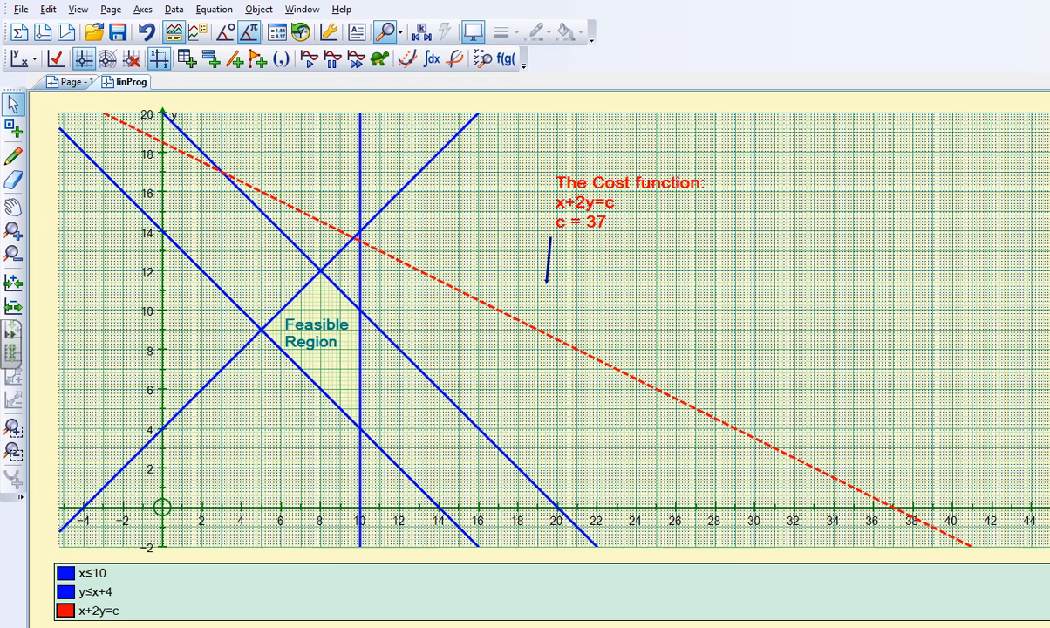
left_click(21, 10)
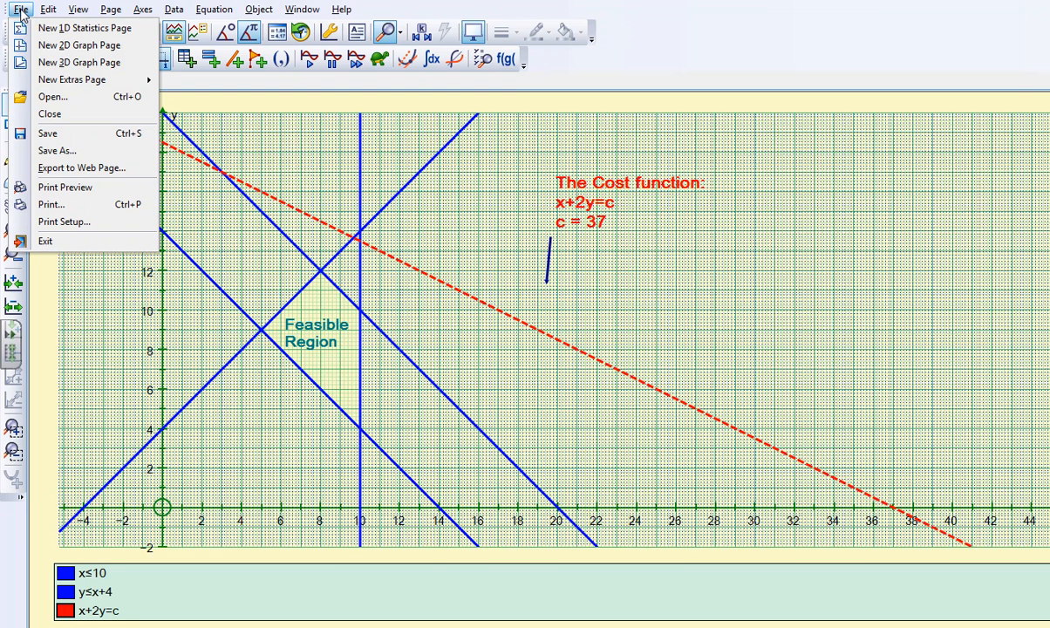
left_click(83, 168)
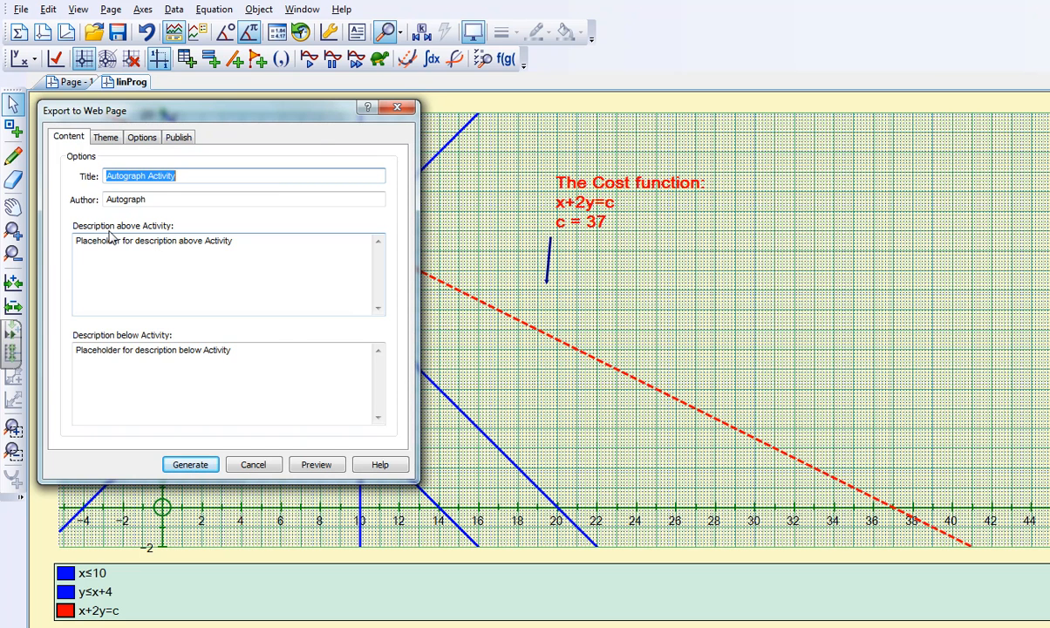
left_click(104, 139)
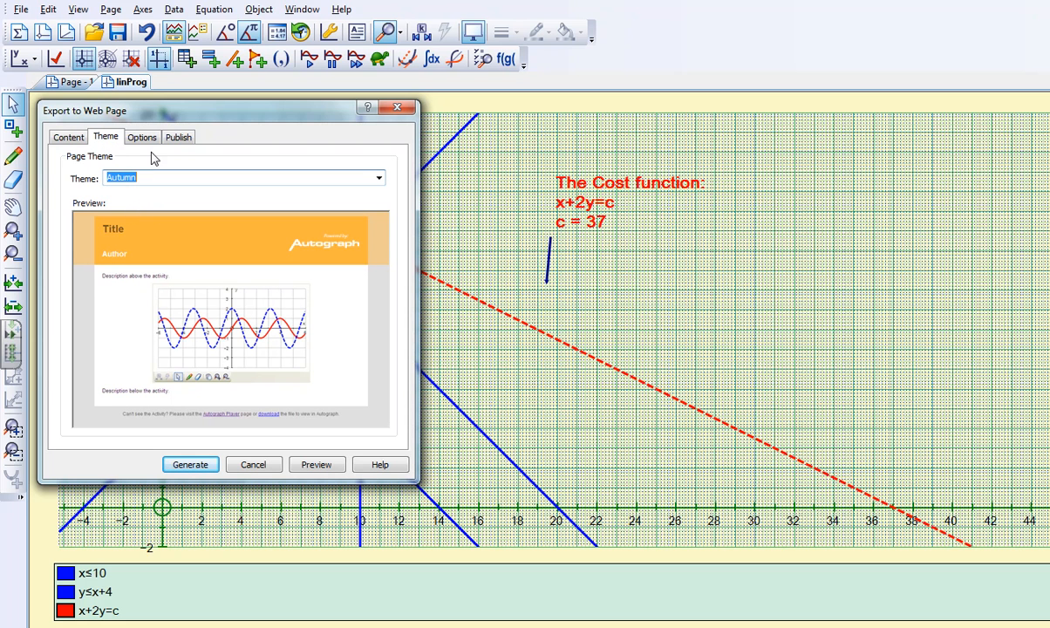
left_click(140, 138)
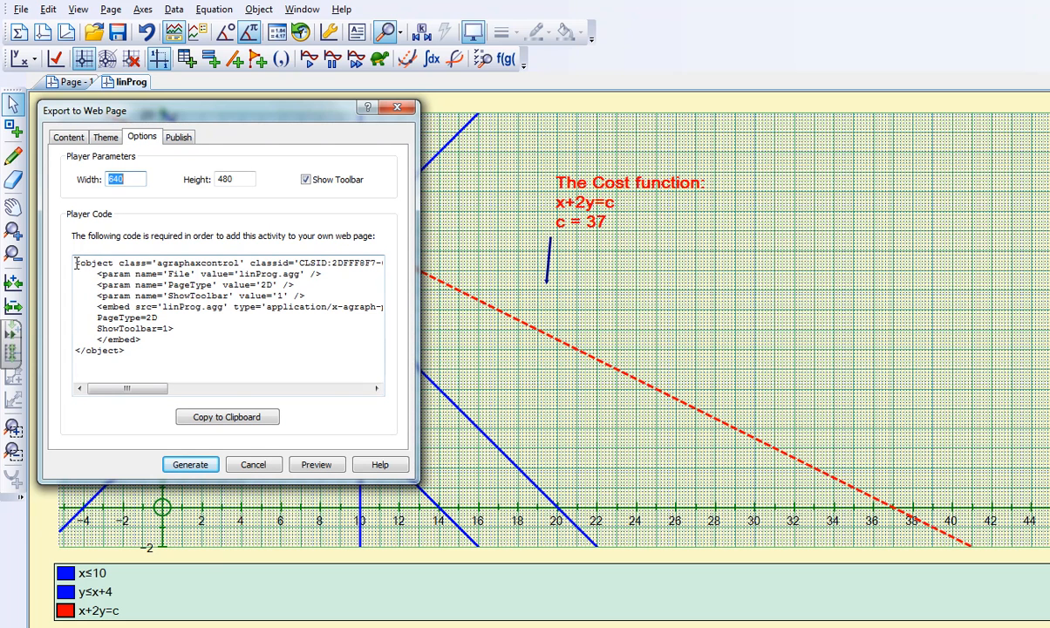
left_click_drag(76, 263, 161, 372)
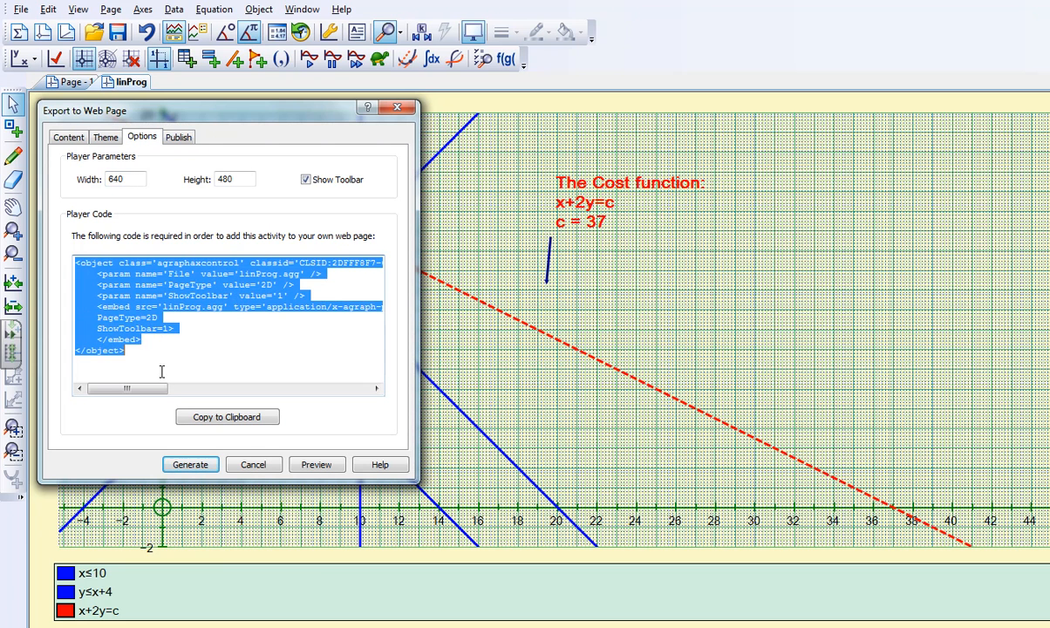
right_click(123, 273)
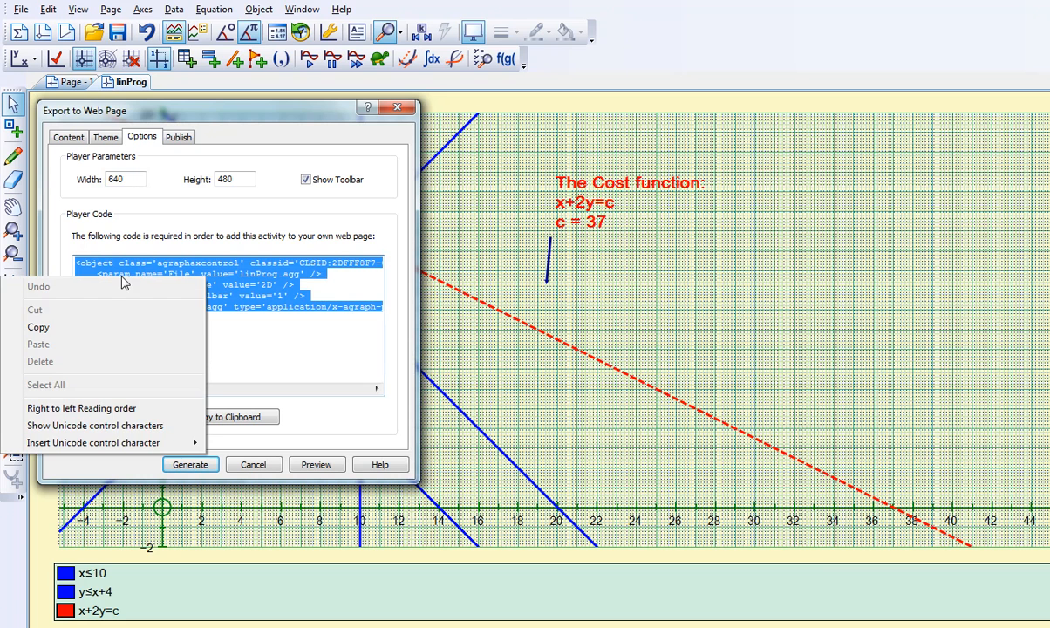
left_click(84, 328)
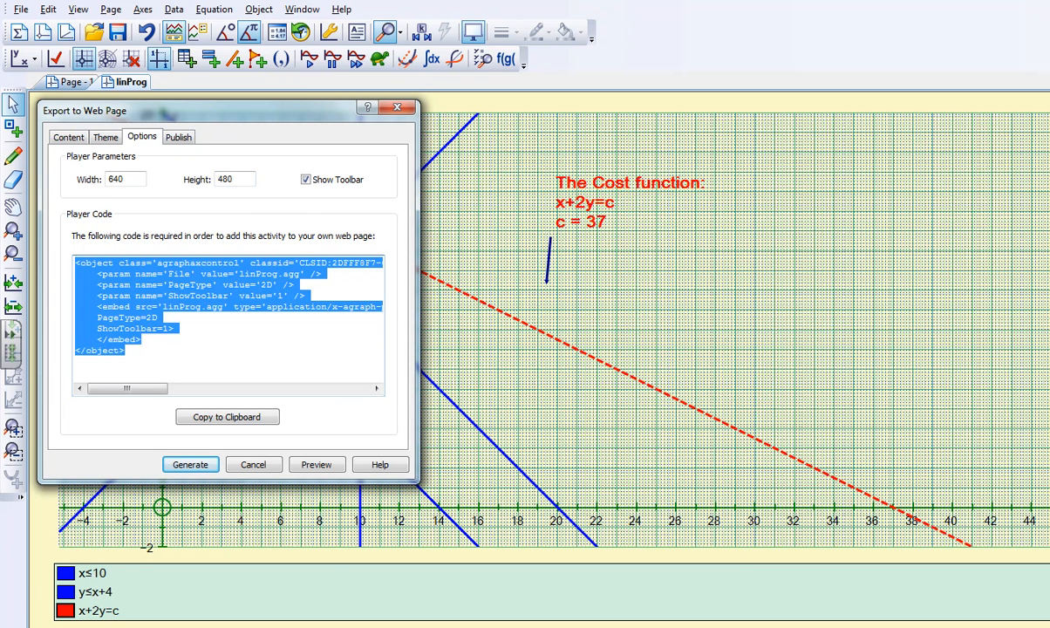
Return to the Moodle editing page and paste the player code after the last paragraph of the HTML source.
left_click(358, 625)
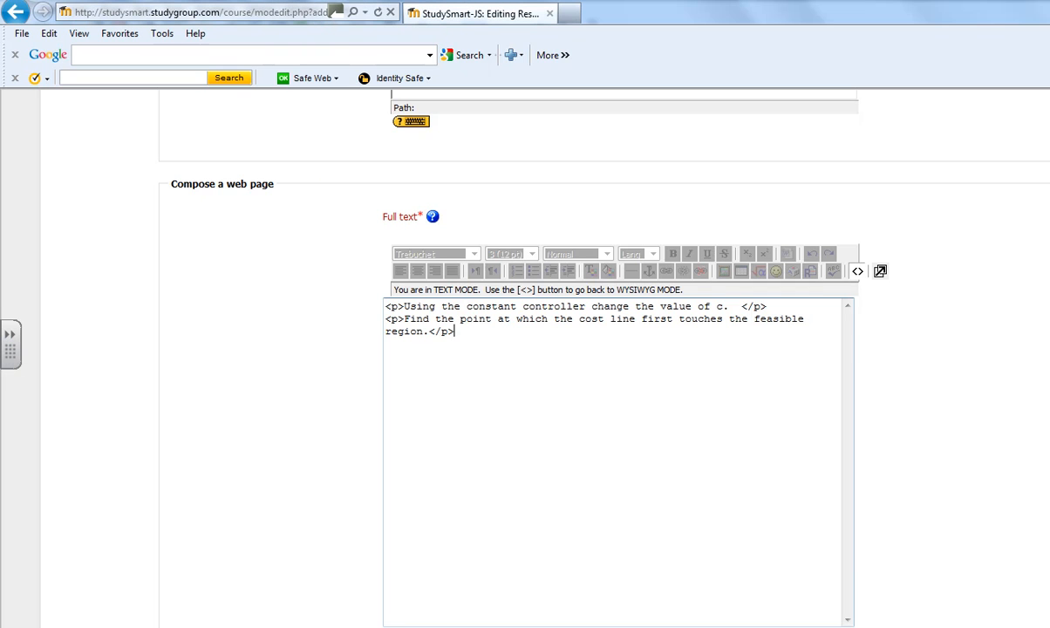
right_click(478, 343)
left_click(532, 411)
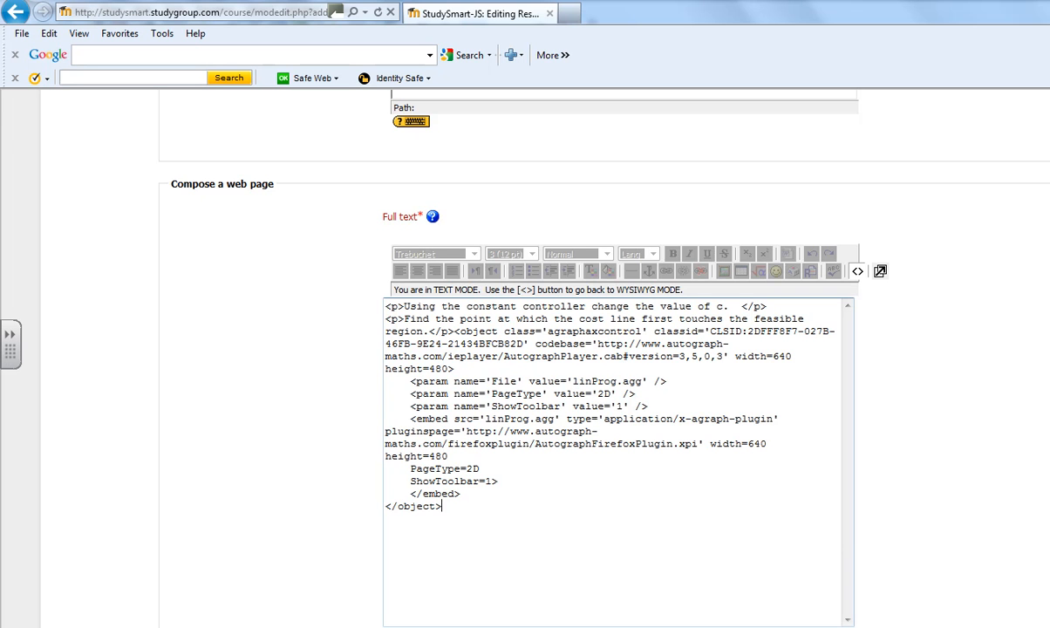
Copy the linProg.agg link address from the Notepad note, then minimize Notepad.
key("alt+Tab")
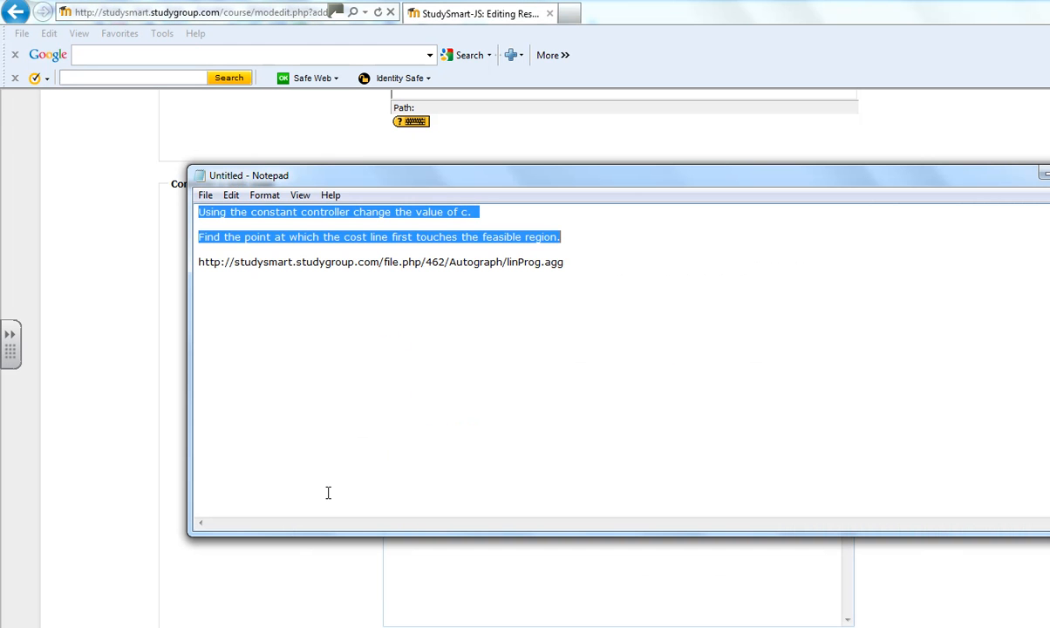
left_click(211, 267)
left_click_drag(199, 263, 563, 266)
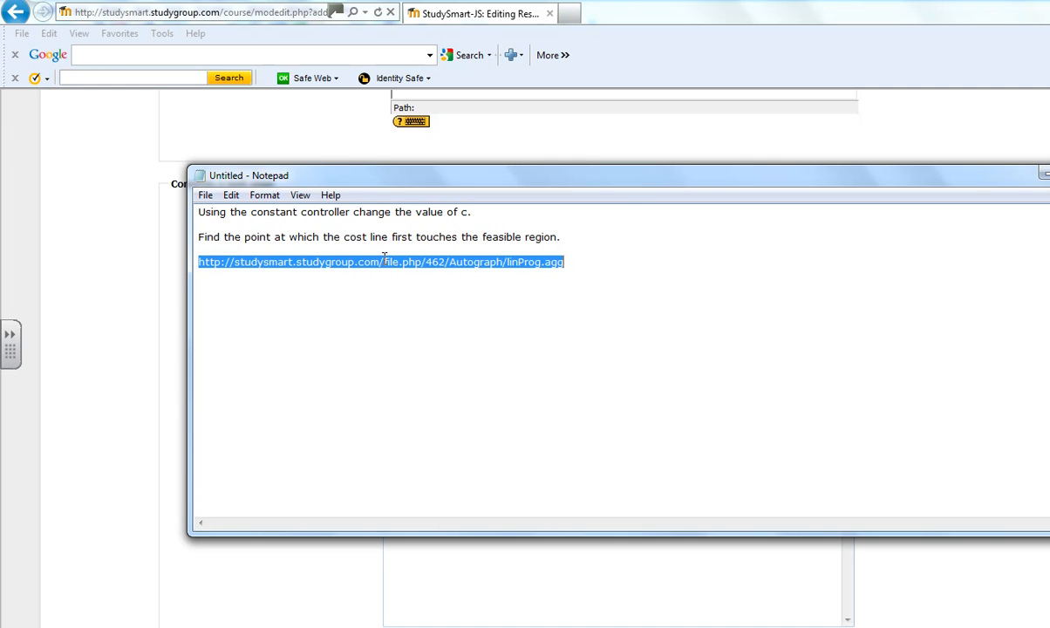
right_click(187, 260)
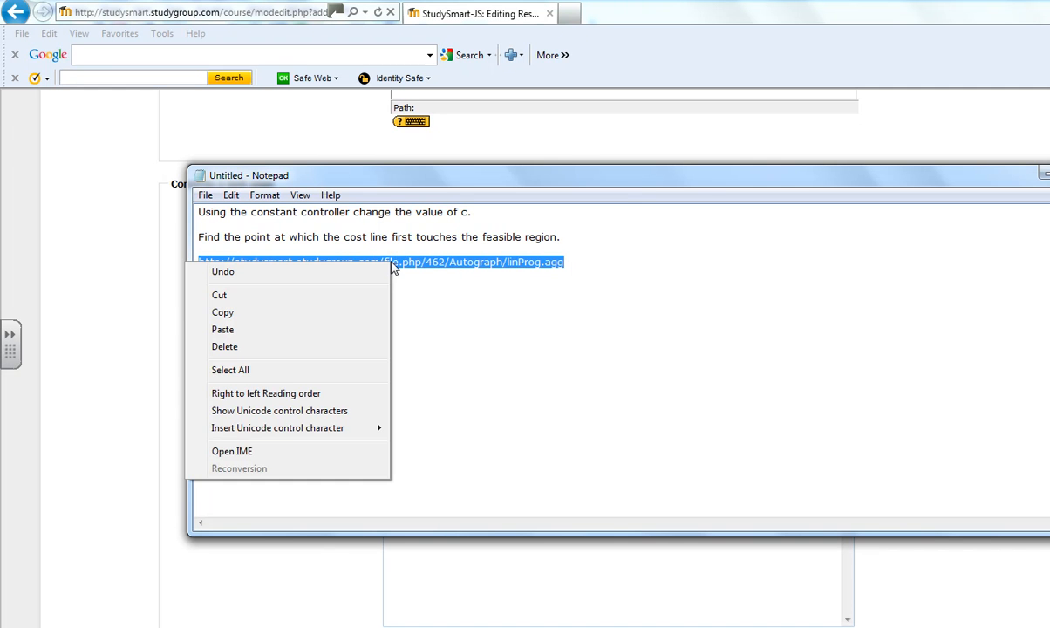
left_click(246, 313)
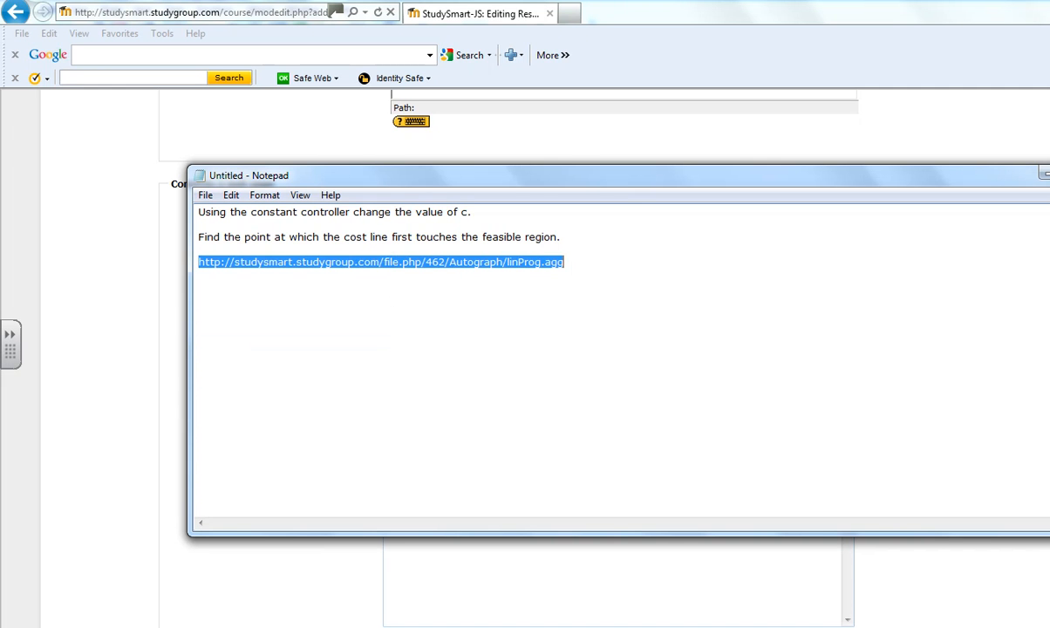
left_click(1042, 175)
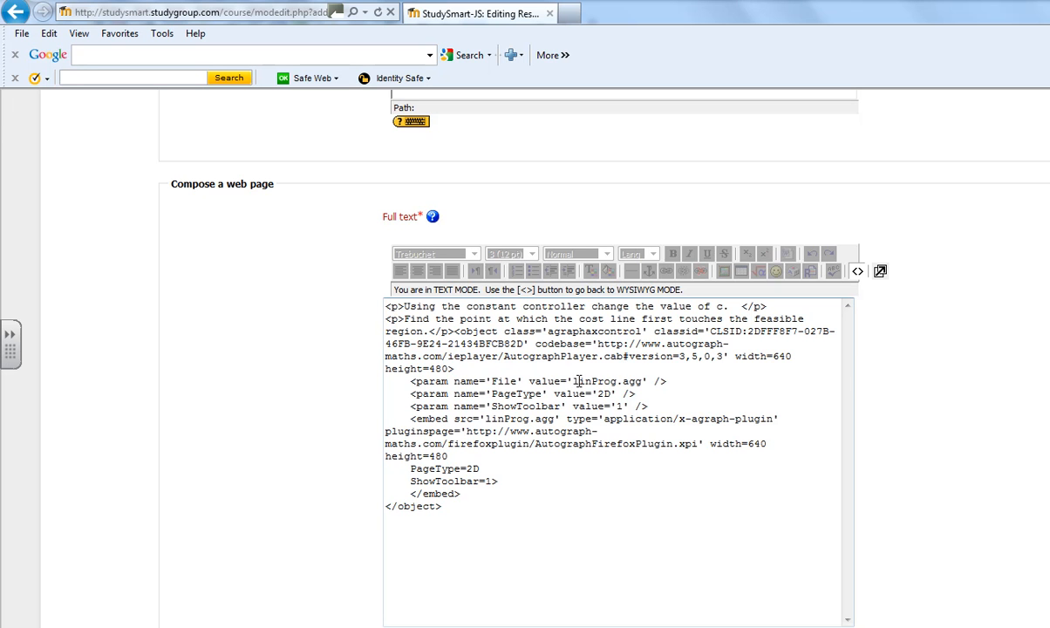
key("Delete")
key("Delete")
key("Delete")
key("Delete")
key("Delete")
key("Delete")
key("Delete")
key("Delete")
key("Delete")
key("Delete")
key("Delete")
right_click(572, 381)
left_click(604, 508)
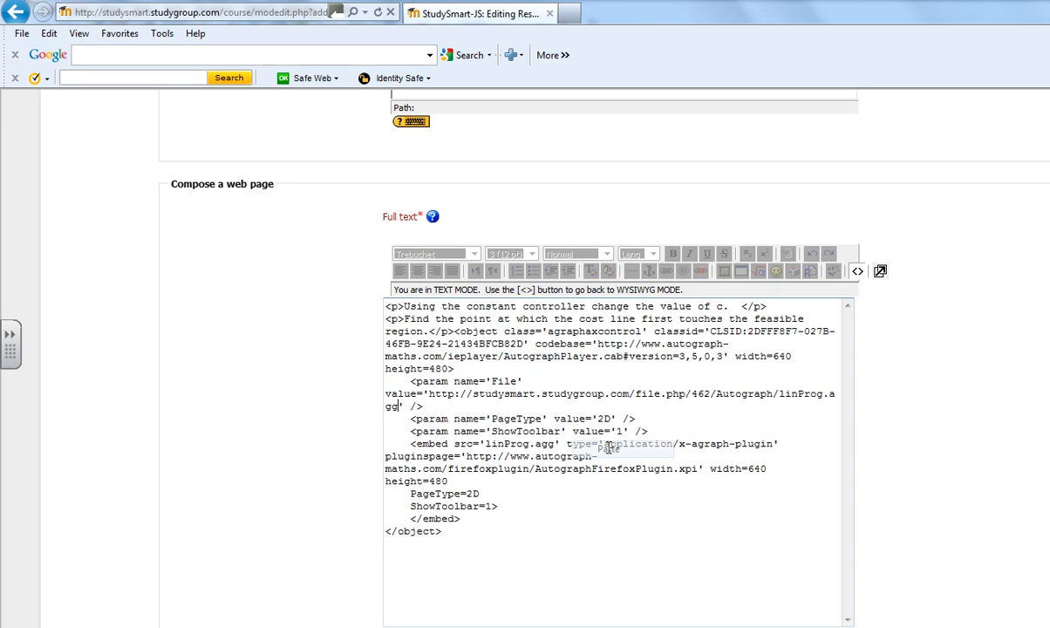
left_click(484, 444)
key("Delete")
key("Delete")
key("Delete")
key("Delete")
key("Delete")
key("Delete")
key("Delete")
key("Delete")
key("Delete")
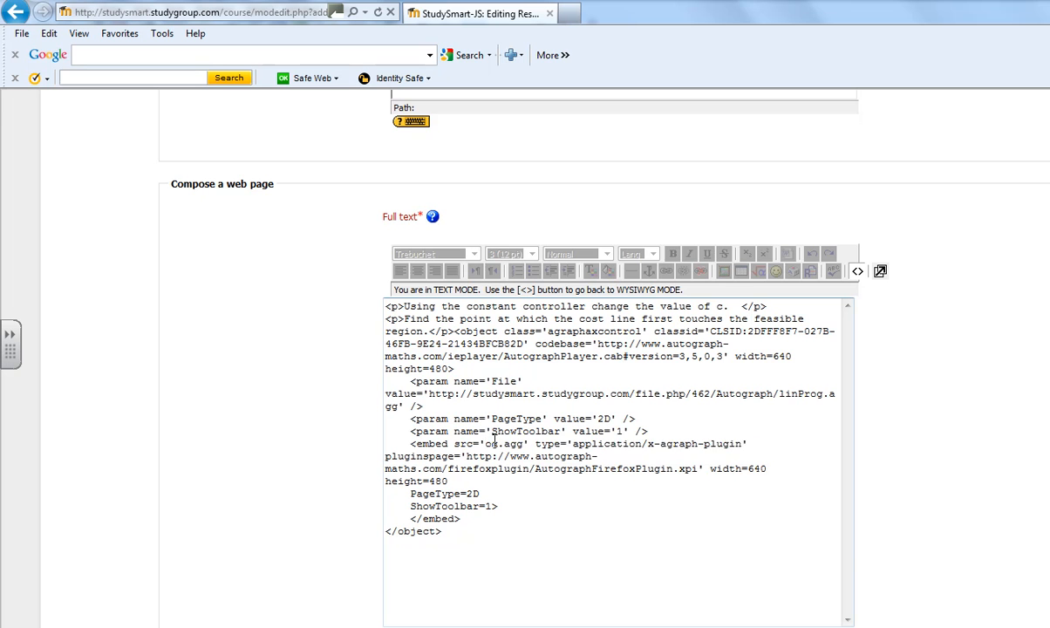
key("Delete")
key("Delete")
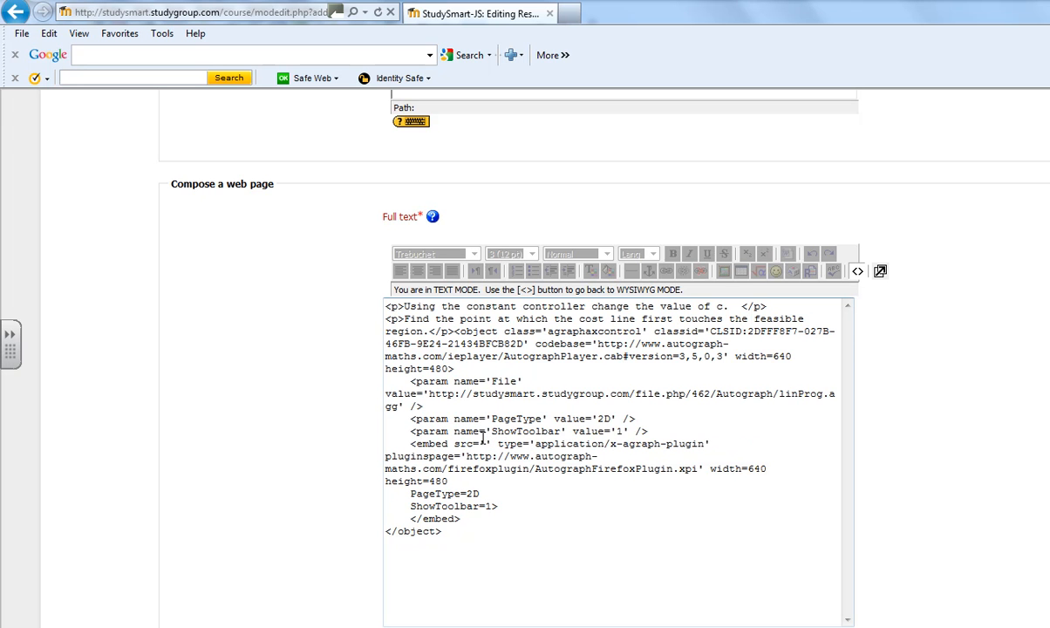
right_click(485, 444)
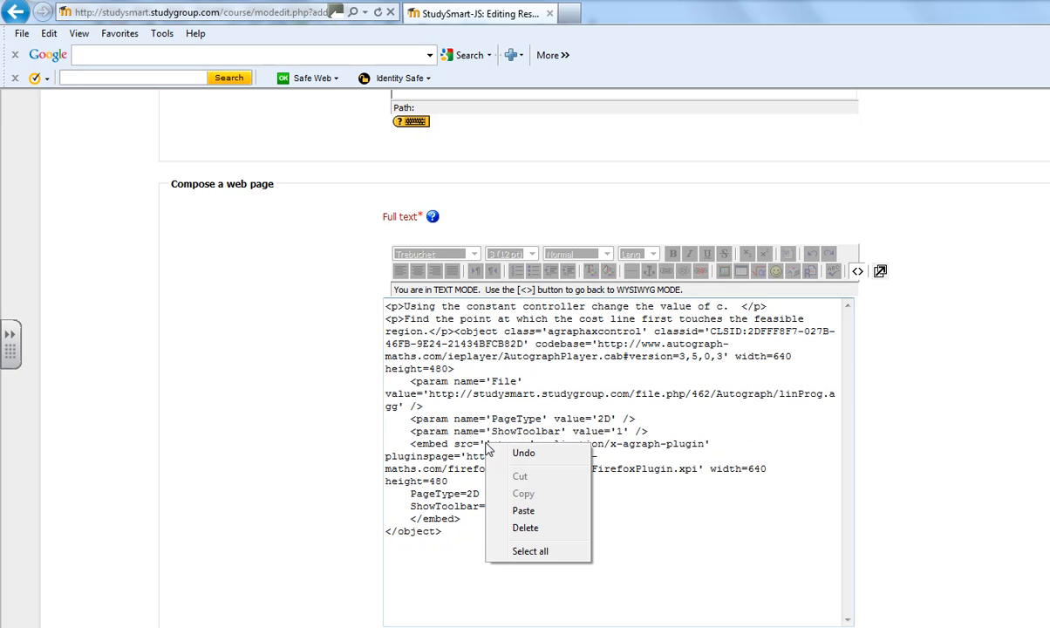
left_click(523, 511)
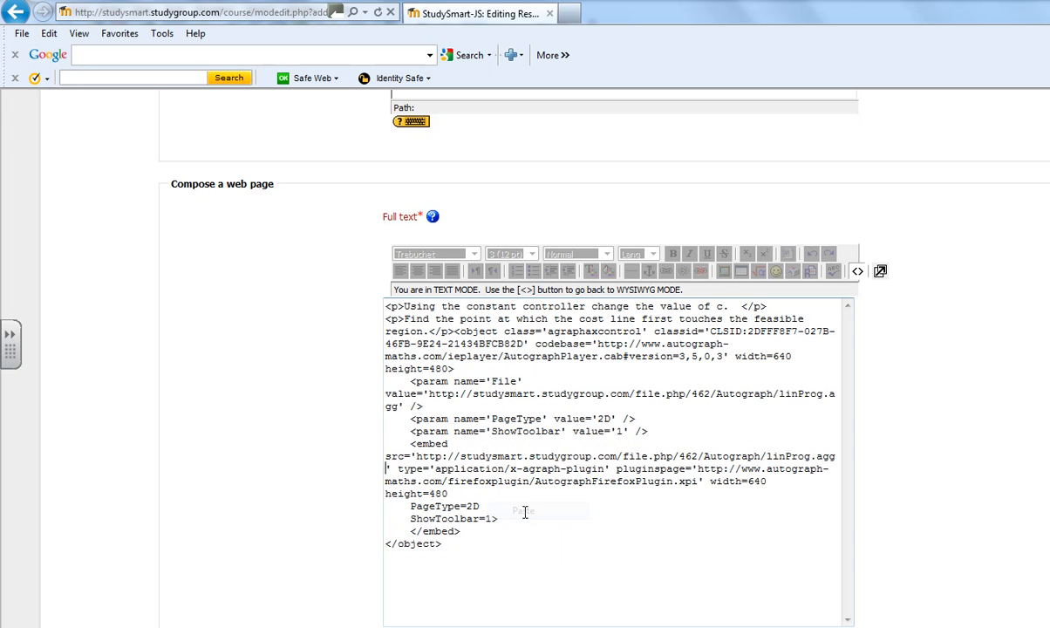
left_click(857, 272)
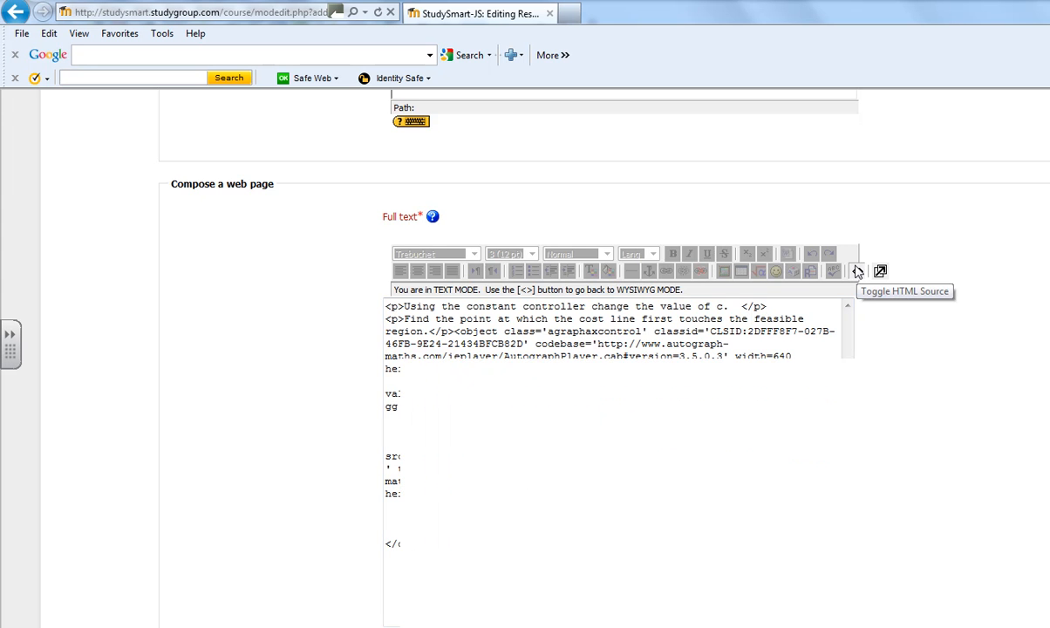
Set the resource to open in a new window, then save it and return to the course.
scroll(524, 159, "down", 10)
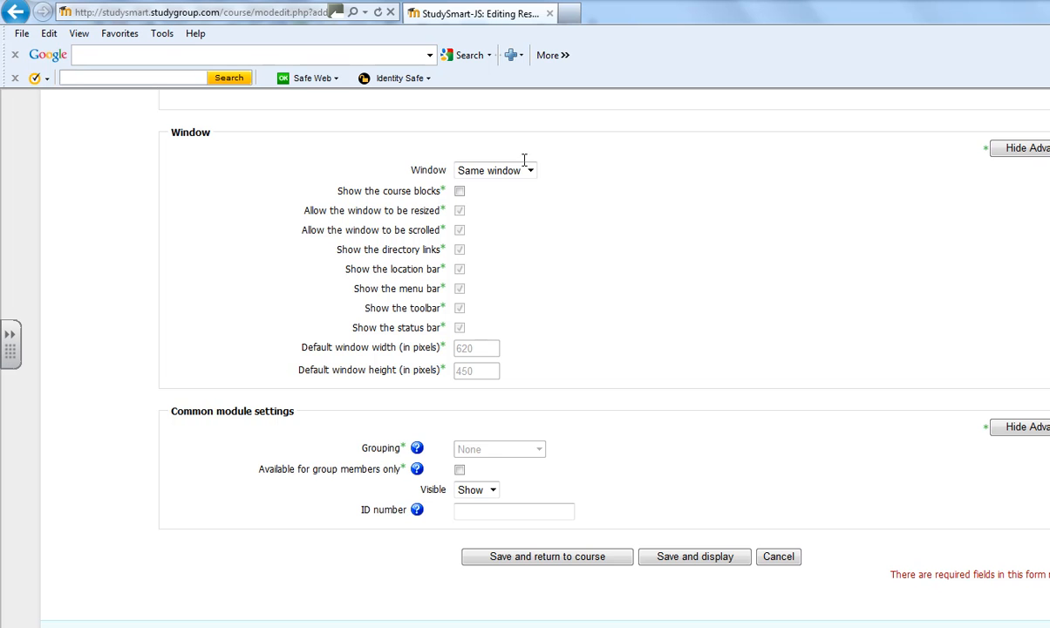
left_click(530, 171)
left_click(475, 196)
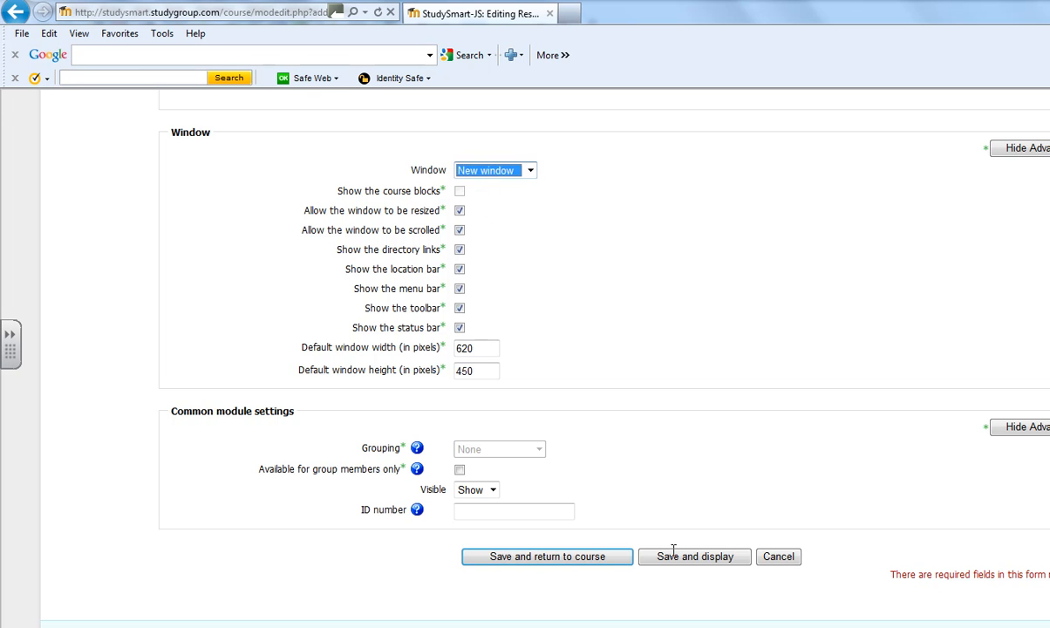
left_click(593, 558)
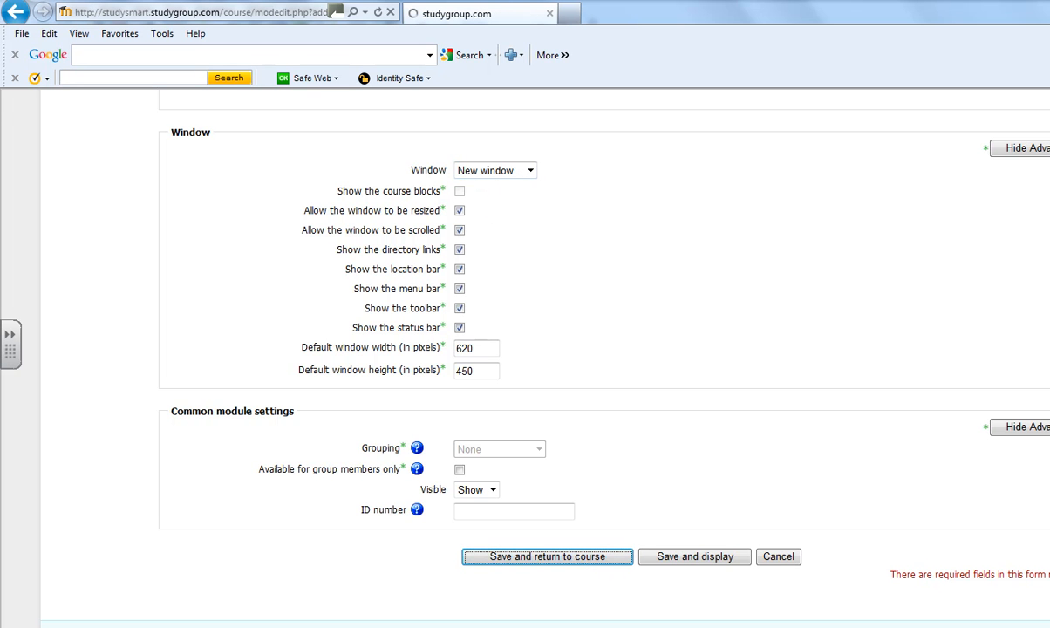